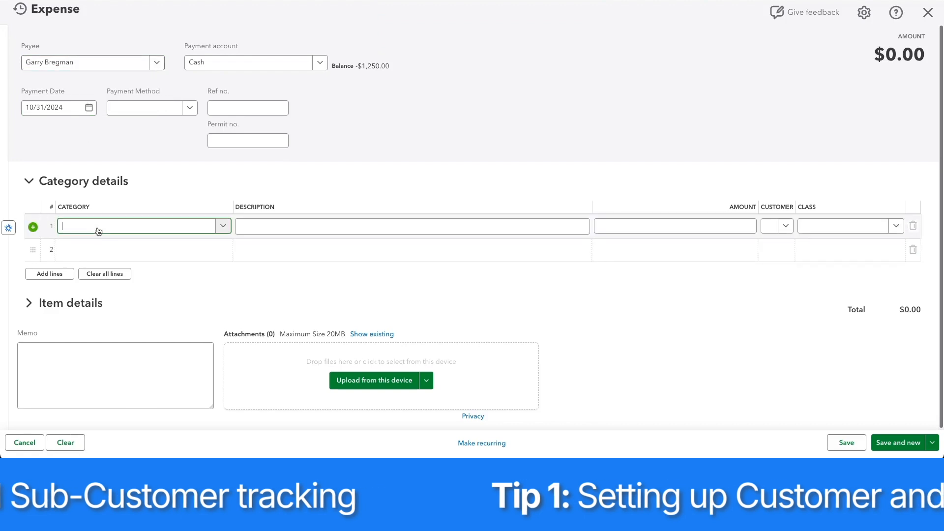
# Enter a Contractors line of 5500 for Customer A on the expense and save it.
pyautogui.click(89, 264)
pyautogui.click(707, 230)
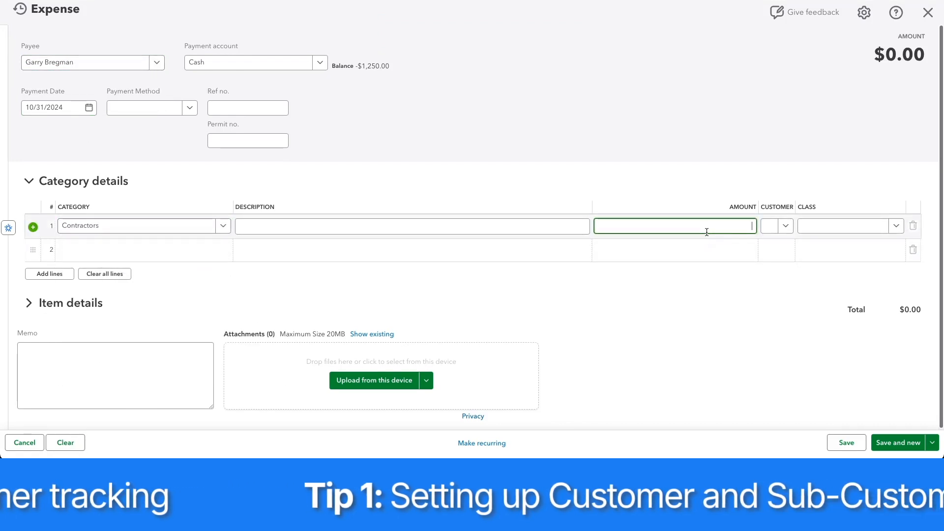
pyautogui.click(772, 227)
pyautogui.click(802, 302)
pyautogui.click(846, 443)
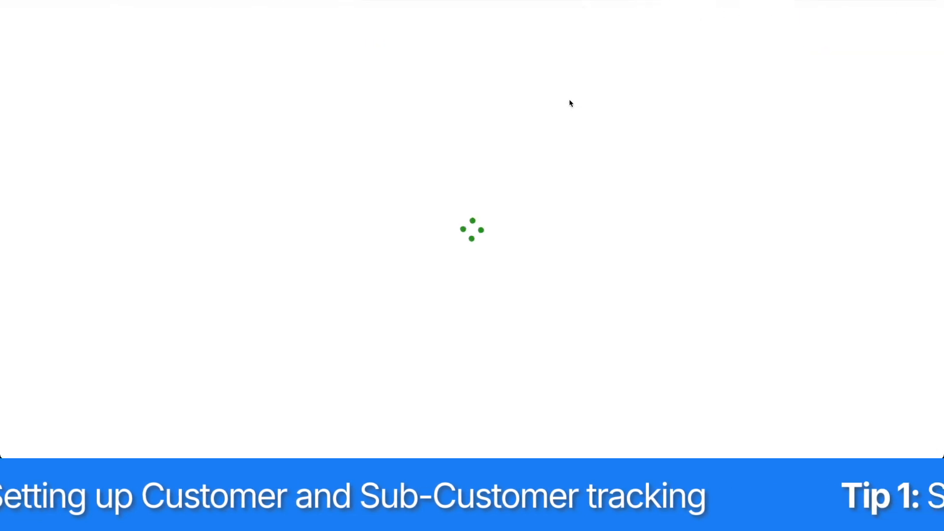
# Filter the Profit and Loss report to Customer A and run it.
pyautogui.click(810, 88)
pyautogui.scroll(-4, 730, 364)
pyautogui.click(861, 257)
pyautogui.click(836, 388)
pyautogui.click(909, 443)
pyautogui.scroll(-1, 812, 415)
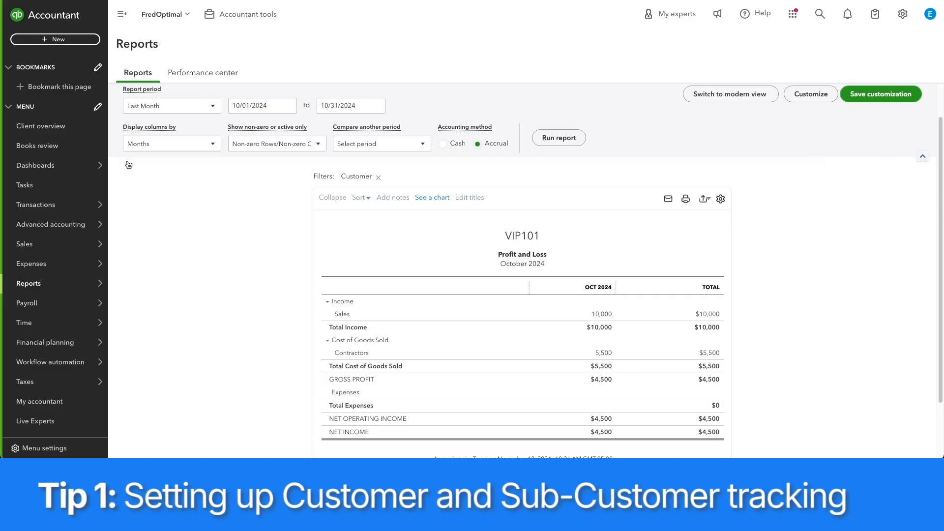
# Start a new customer record from the customer list with the company name Spring Campaign.
pyautogui.moveTo(90, 279)
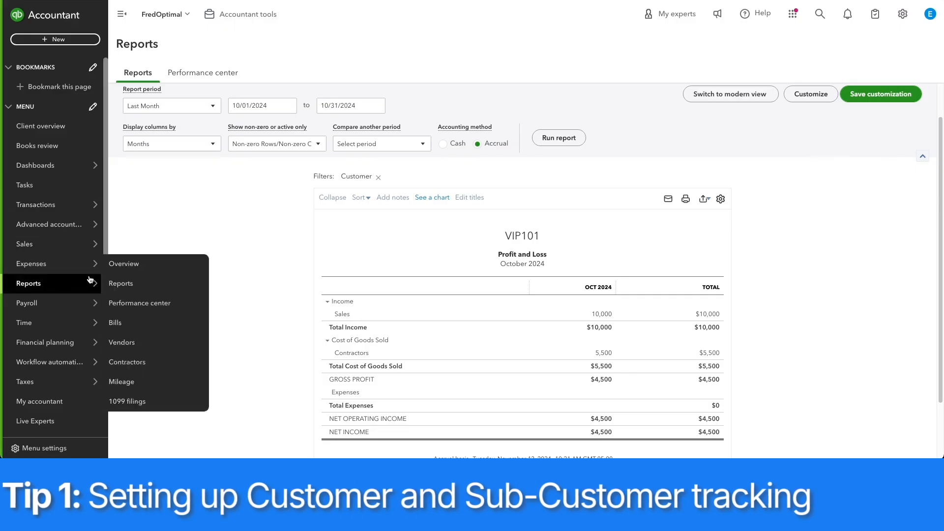
pyautogui.moveTo(94, 248)
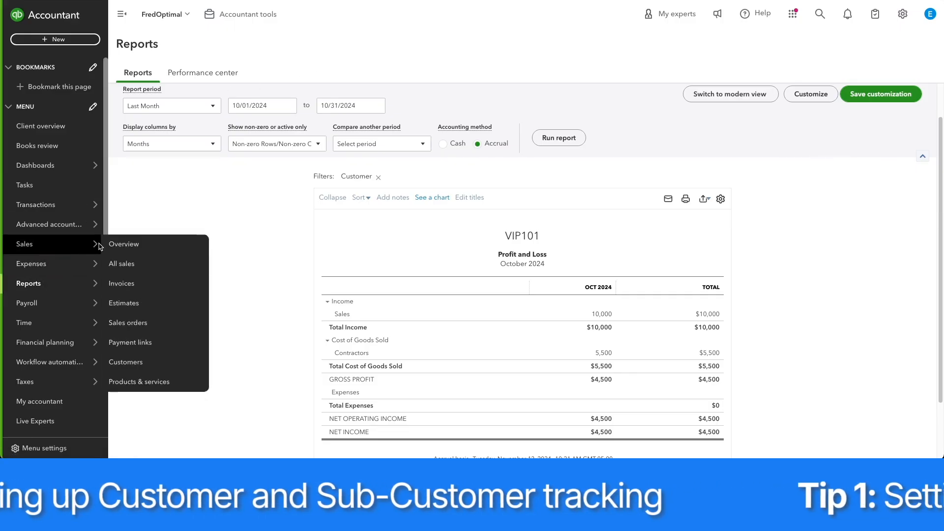
pyautogui.click(154, 364)
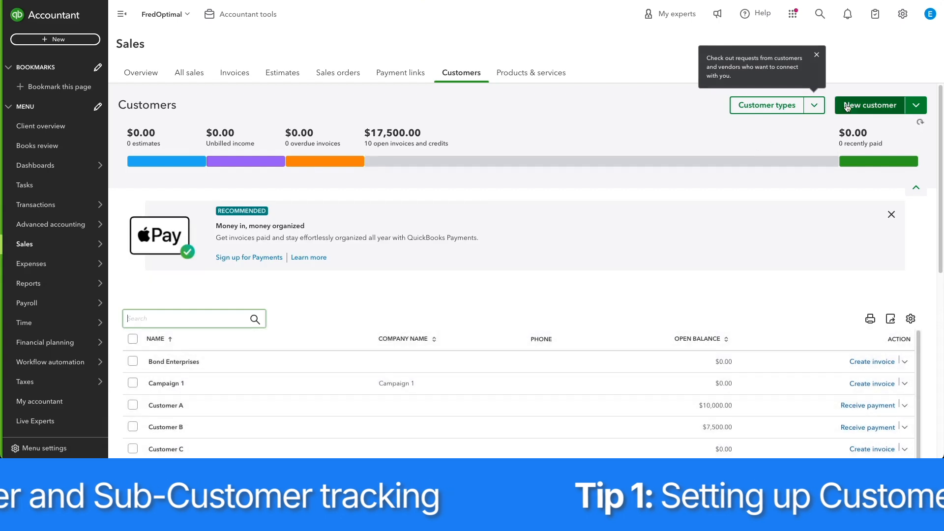
pyautogui.click(855, 106)
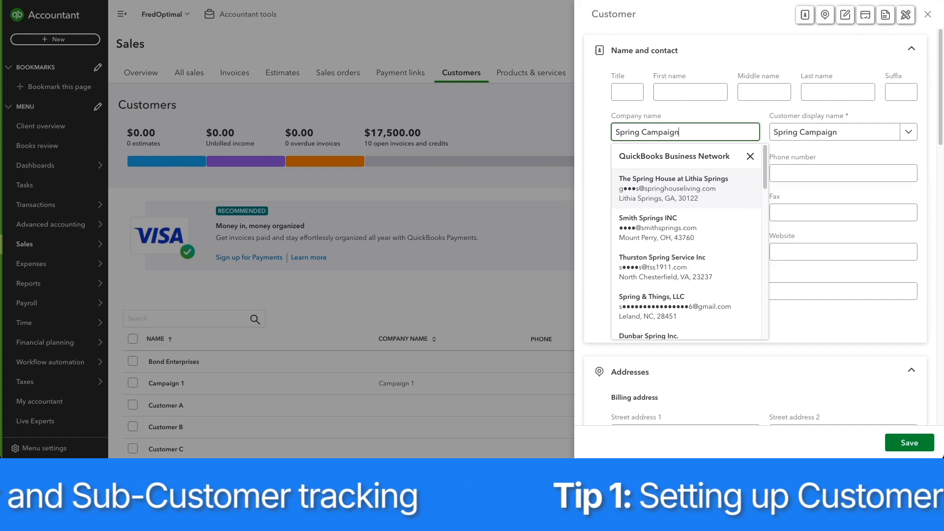
pyautogui.click(767, 156)
pyautogui.scroll(-2, 671, 283)
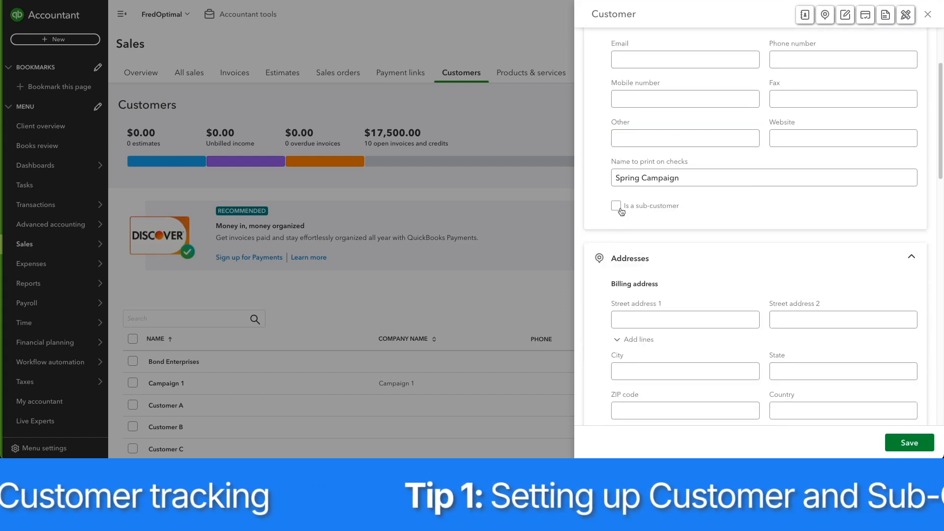
# Make Spring Campaign a sub-customer of Customer A and save the record.
pyautogui.click(616, 206)
pyautogui.click(679, 242)
pyautogui.click(677, 300)
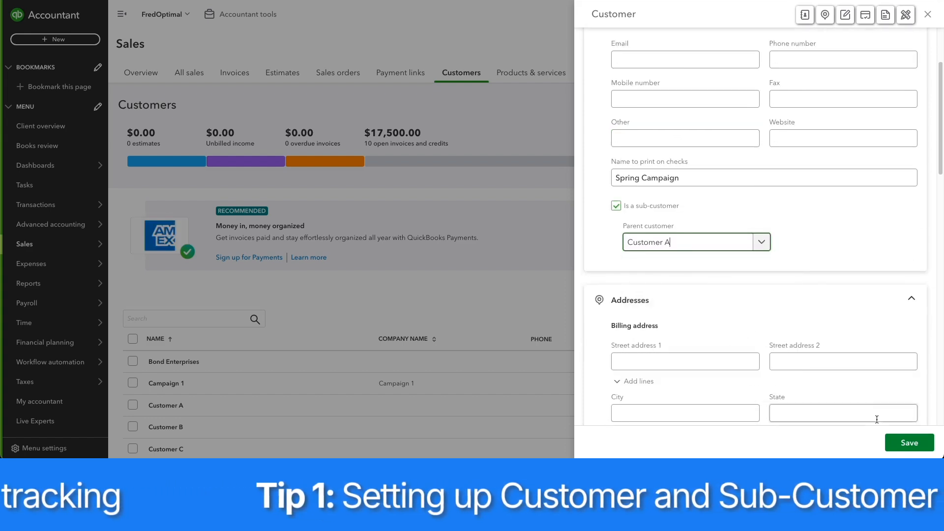
pyautogui.click(909, 442)
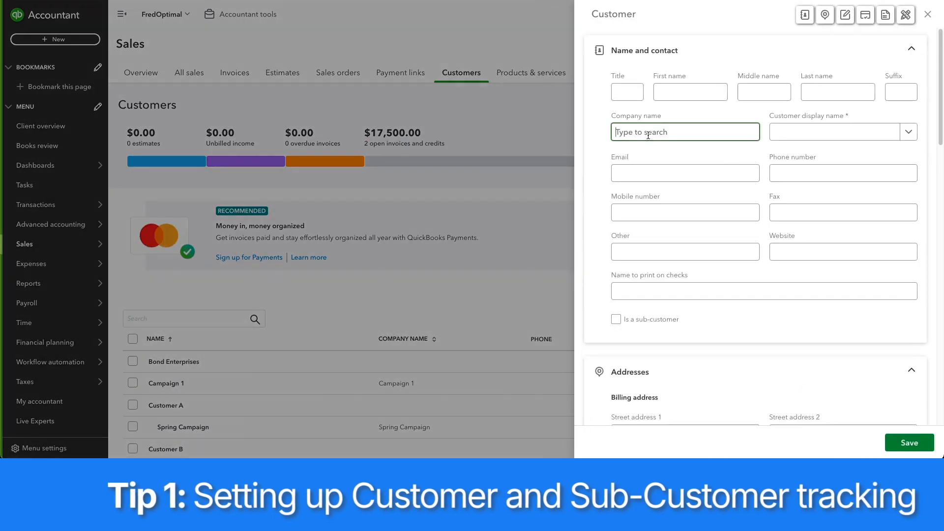
# Name the next new customer Winter Campaign and make it a sub-customer of Customer A.
pyautogui.write('Winter Campaign')
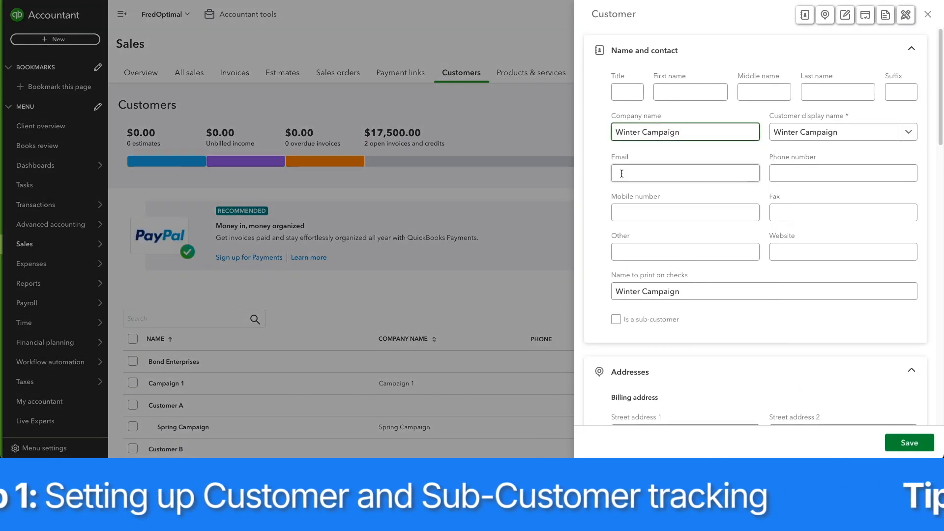
pyautogui.click(617, 319)
pyautogui.click(688, 341)
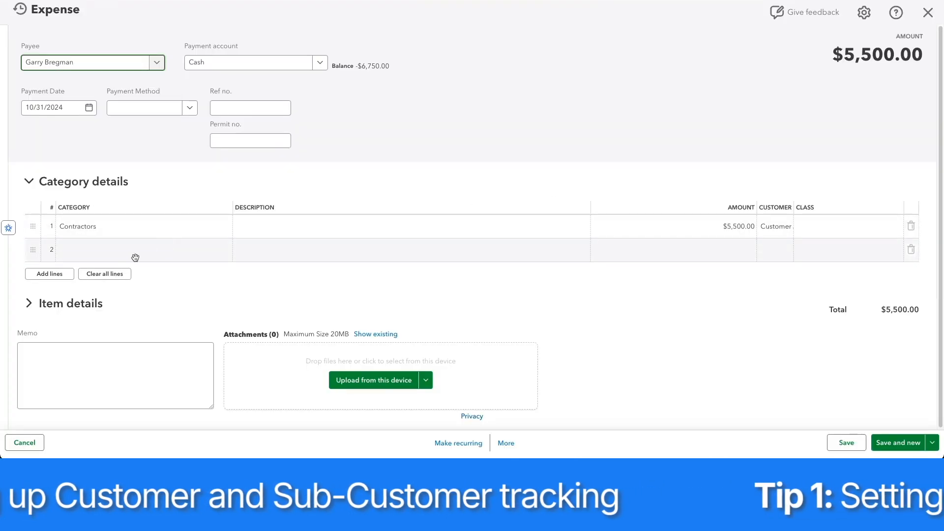
# Add a second Contractors line to the $5,500 expense and widen its Customer column.
pyautogui.click(136, 258)
pyautogui.write('contra')
pyautogui.click(178, 282)
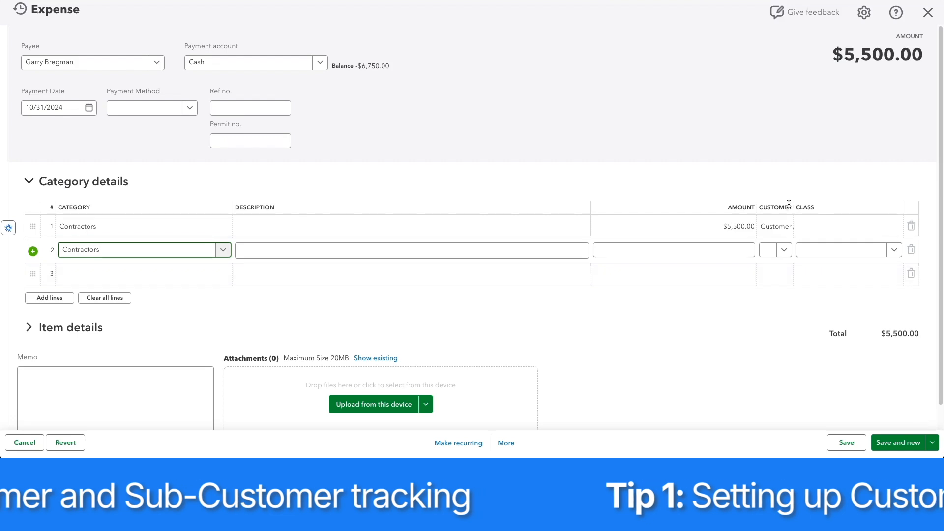
pyautogui.moveTo(794, 205); pyautogui.dragTo(878, 207)
# Set the first Contractors line to 2750 and assign it to Customer A:Spring Campaign.
pyautogui.click(854, 226)
pyautogui.click(737, 227)
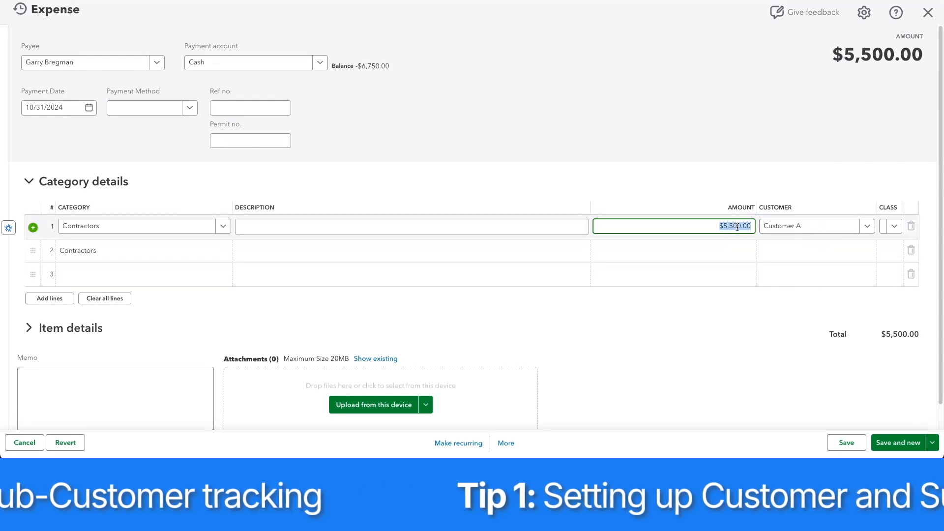
pyautogui.write('2750')
pyautogui.press('Tab')
pyautogui.click(800, 318)
# Set the second Contractors line to 5500-2750, assign it to Customer A:Winter Campaign, and save the expense.
pyautogui.click(728, 251)
pyautogui.write('5500-2750')
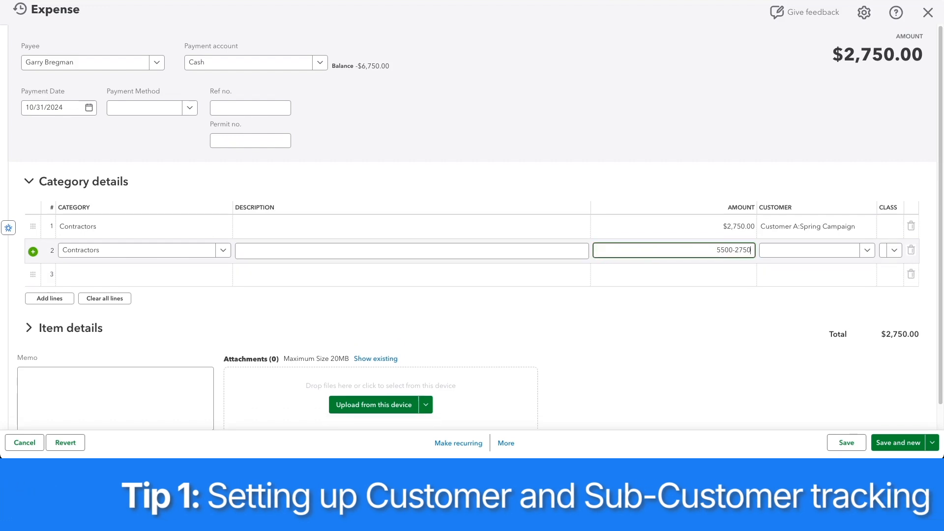
pyautogui.press('Return')
pyautogui.click(837, 246)
pyautogui.click(836, 364)
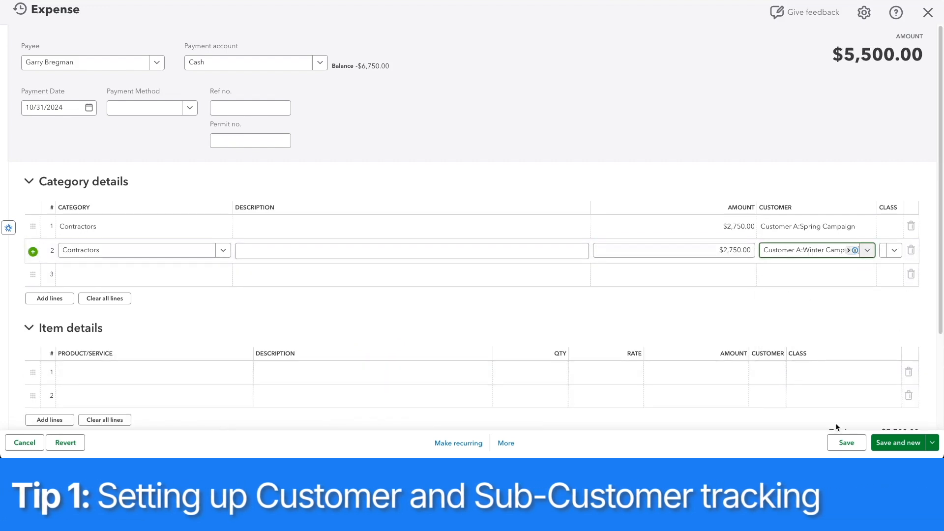
pyautogui.click(847, 444)
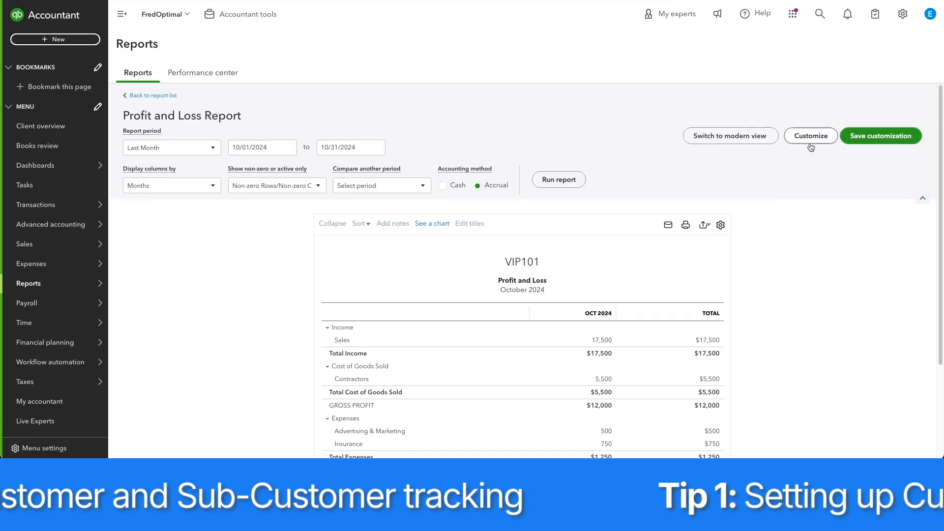
# Customize the Profit and Loss report with the customer filter Customer A:Spring Campaign and run it.
pyautogui.click(810, 135)
pyautogui.click(698, 272)
pyautogui.scroll(-2, 698, 272)
pyautogui.click(824, 250)
pyautogui.scroll(-2, 836, 334)
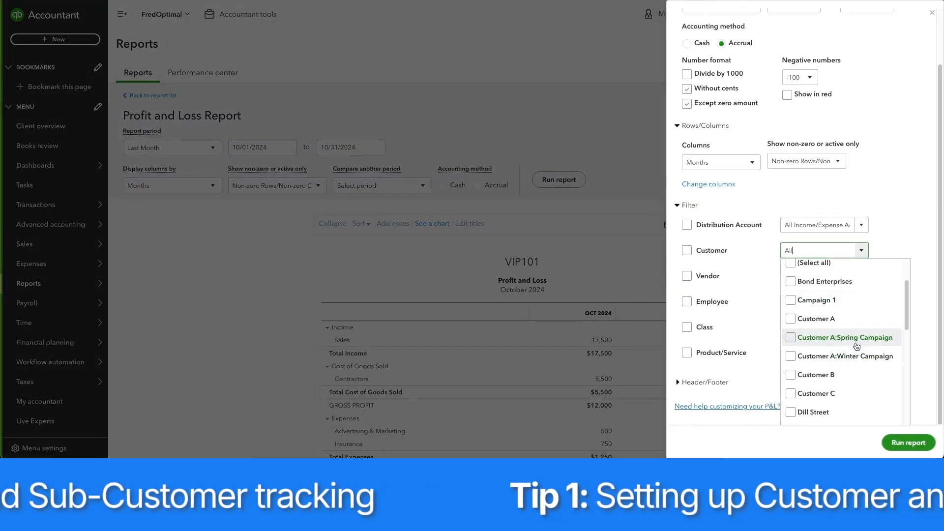
pyautogui.click(839, 320)
pyautogui.click(908, 443)
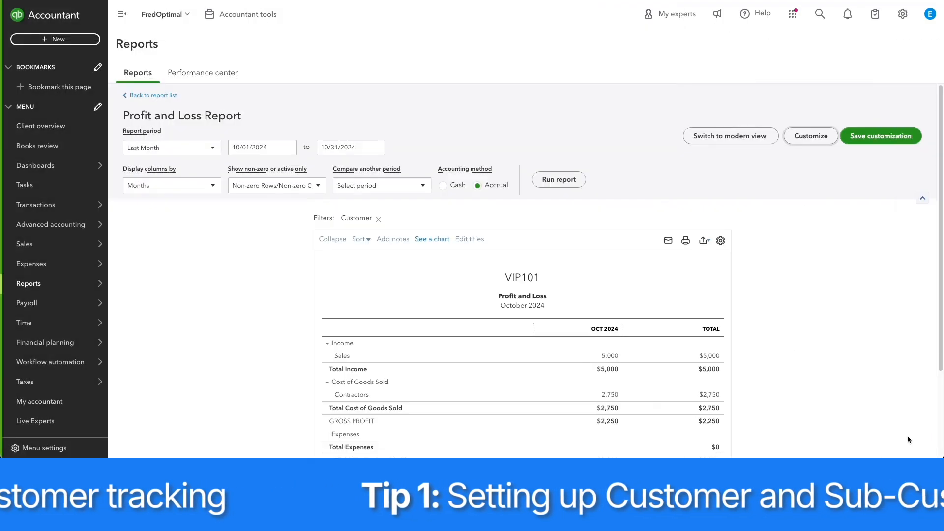
# Select Customer A:Winter Campaign in the report's customer filter and rerun the report.
pyautogui.click(810, 136)
pyautogui.click(824, 288)
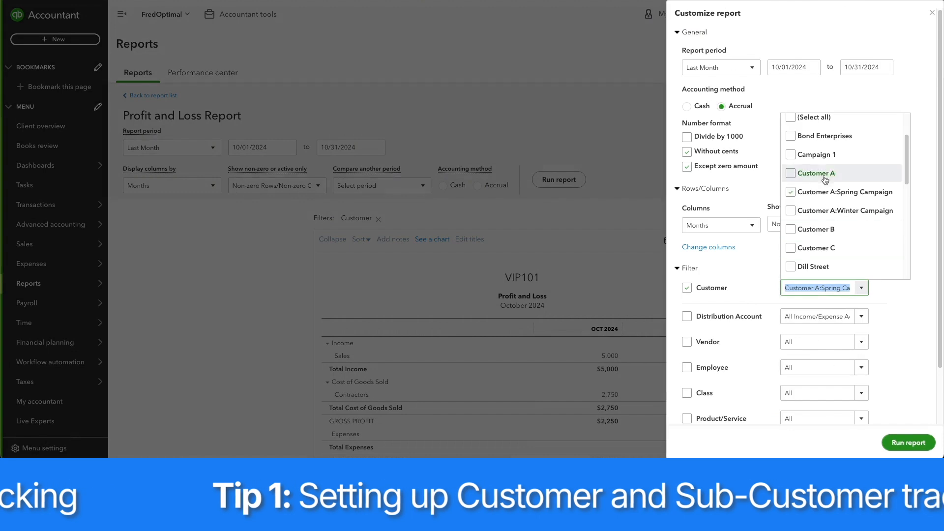
pyautogui.click(829, 211)
pyautogui.click(908, 443)
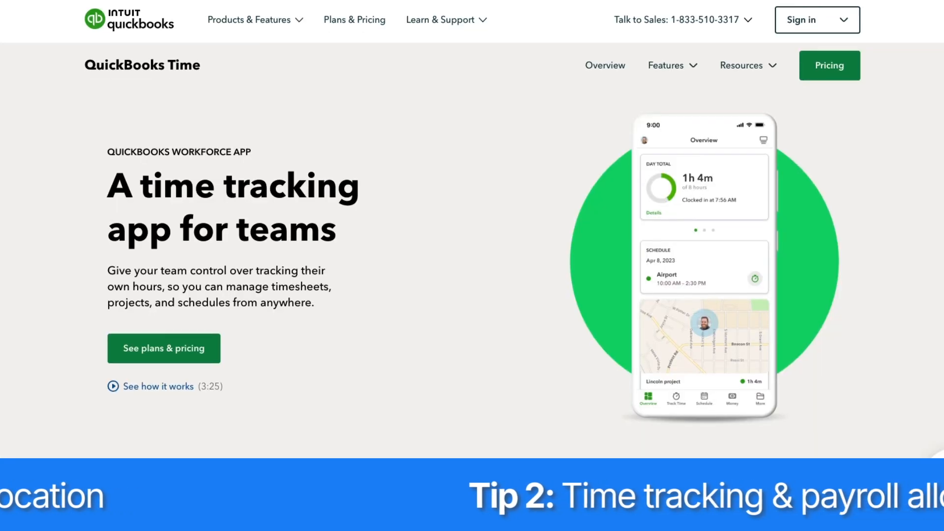
# Look through the time tracking features described on the QuickBooks Time web page.
pyautogui.scroll(-6, 472, 246)
pyautogui.scroll(-5, 472, 246)
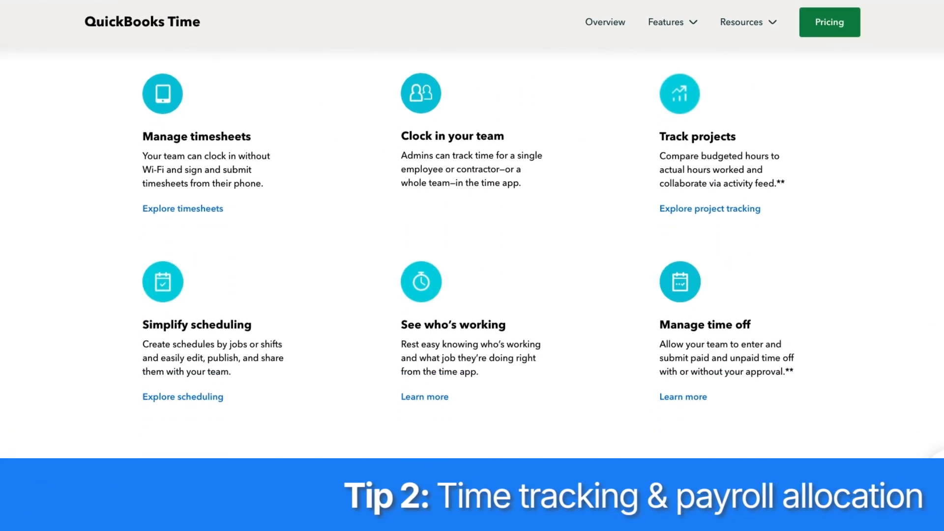
pyautogui.scroll(-3, 472, 246)
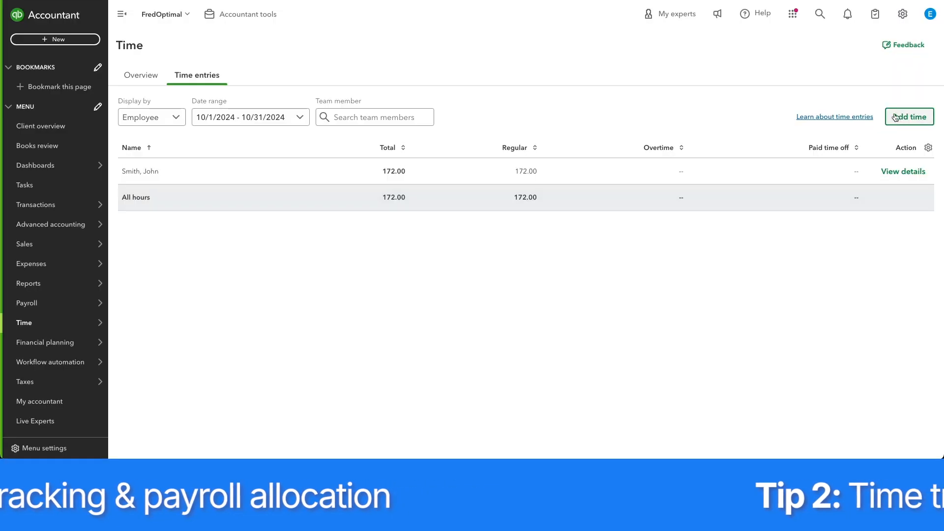
# Try filling in a 3.00-hour time entry for the third listed employee under Customer A's Spring Campaign, and close the form.
pyautogui.click(910, 116)
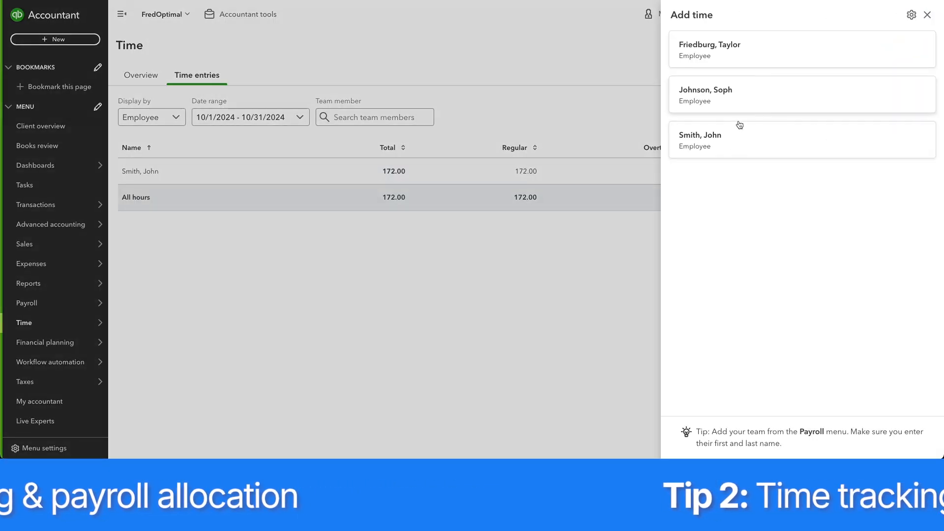
pyautogui.click(736, 133)
pyautogui.click(799, 174)
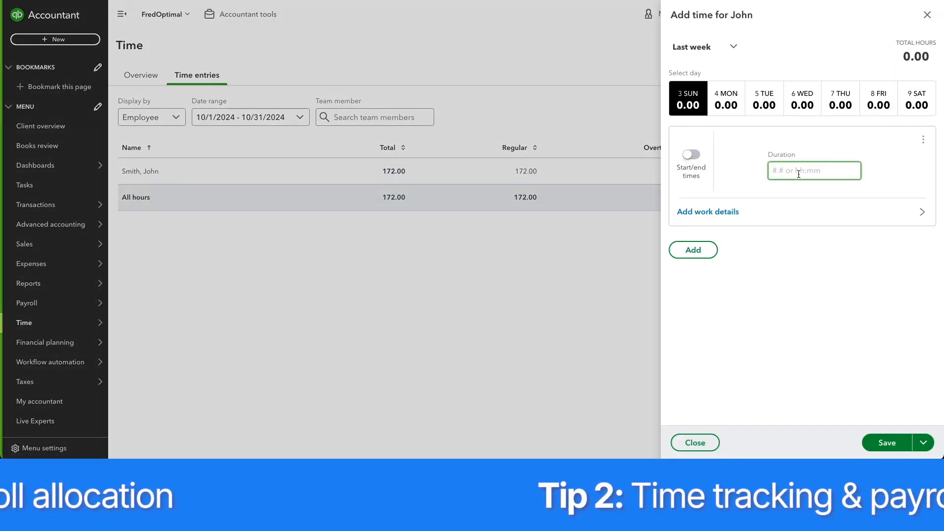
pyautogui.click(747, 217)
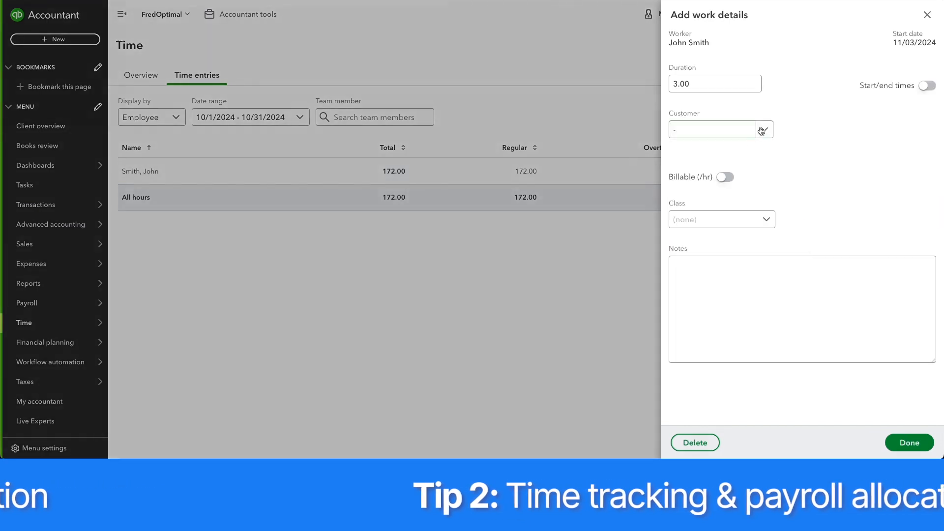
pyautogui.click(762, 130)
pyautogui.click(712, 193)
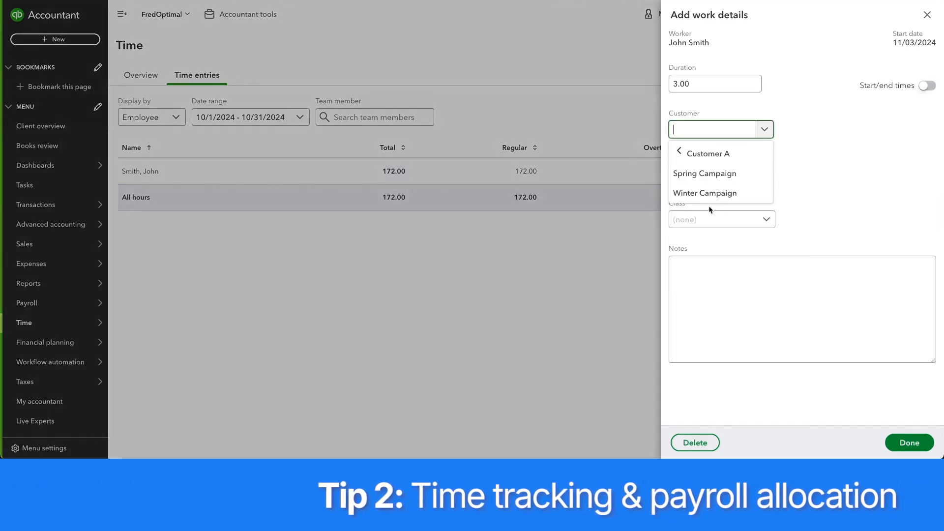
pyautogui.click(724, 178)
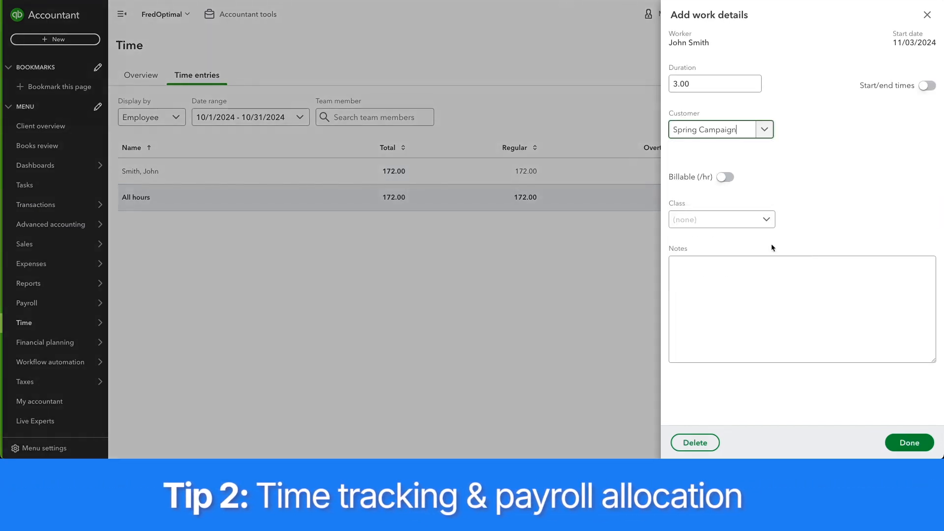
pyautogui.click(926, 15)
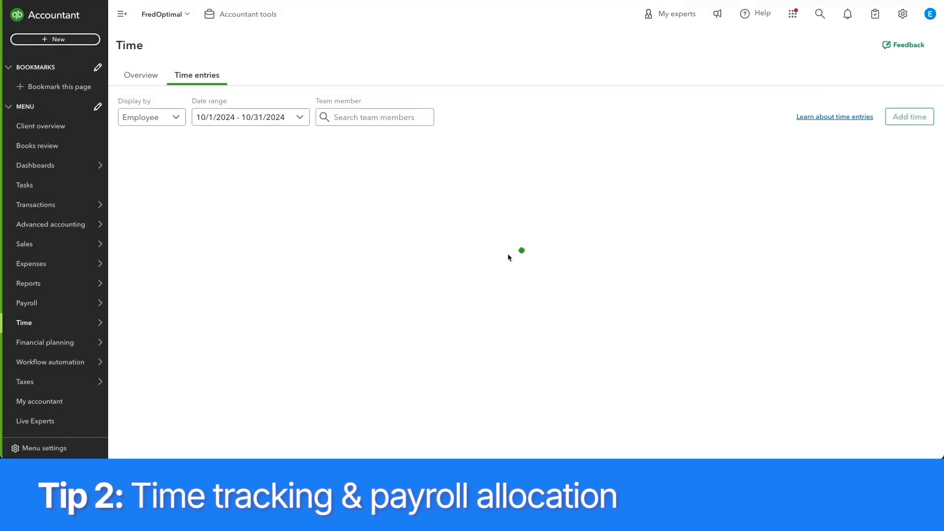
# Search for "time", open the Time Activities by Employee Detail report, and run it for Last Month.
pyautogui.click(821, 14)
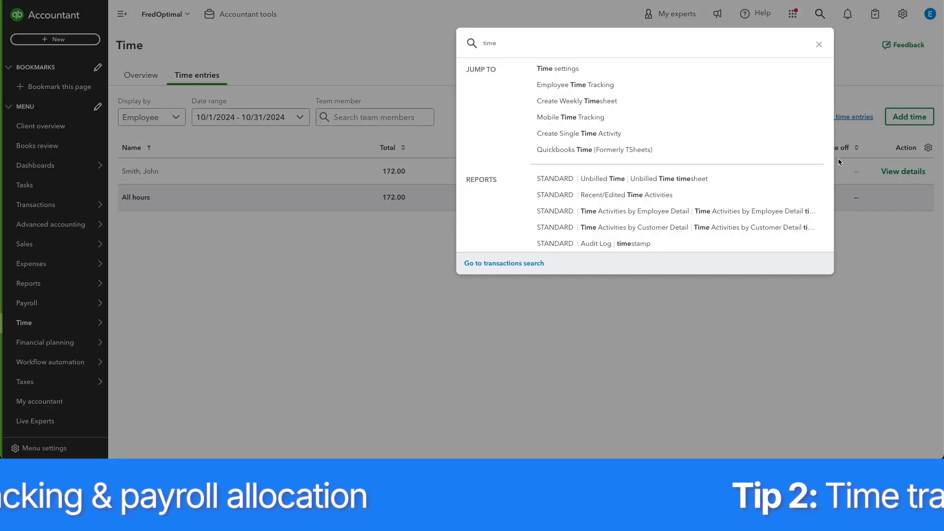
pyautogui.click(706, 212)
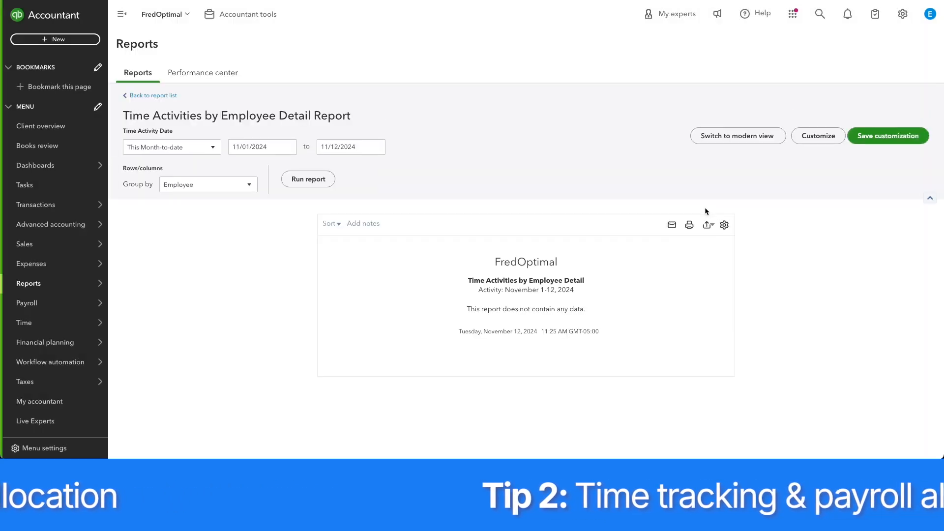
pyautogui.click(214, 153)
pyautogui.scroll(-3, 194, 276)
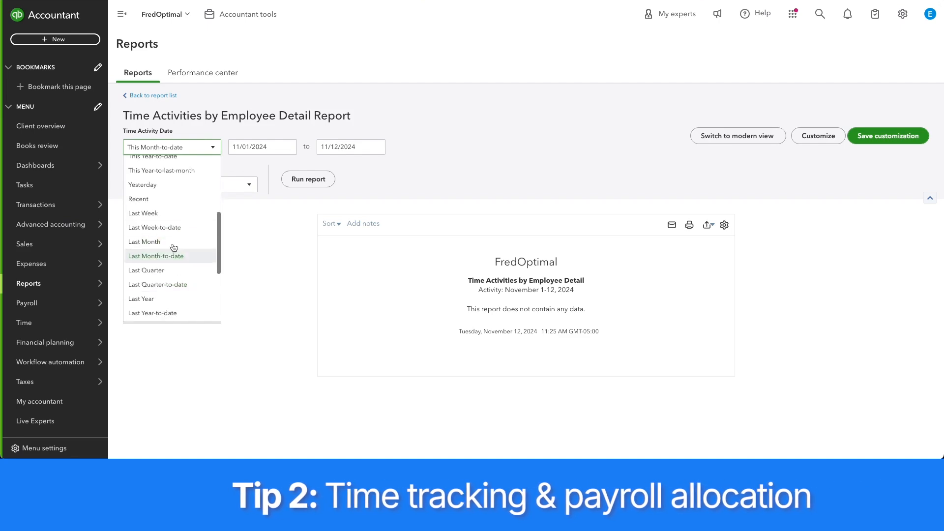
pyautogui.click(192, 242)
pyautogui.click(309, 180)
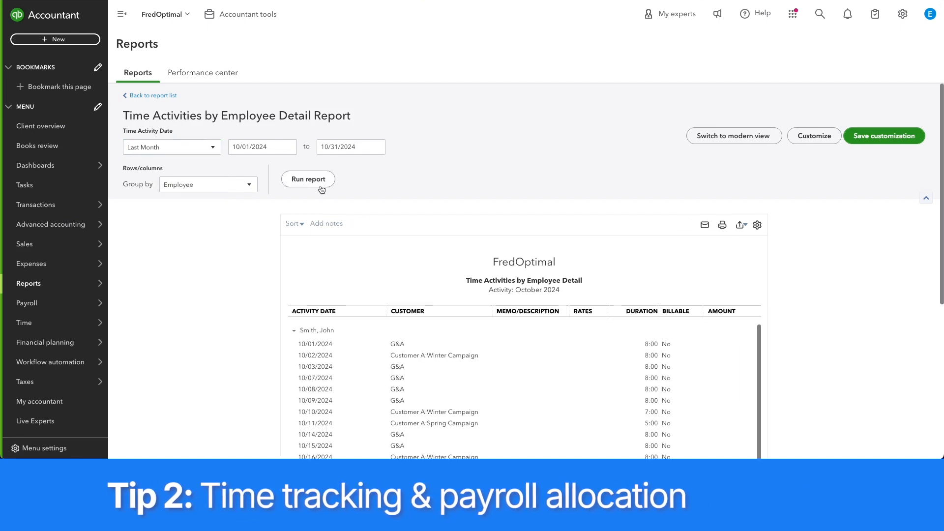
# Export the Time Activities by Employee Detail report to Excel and review the payroll allocation by client in the worksheet.
pyautogui.scroll(-1, 329, 191)
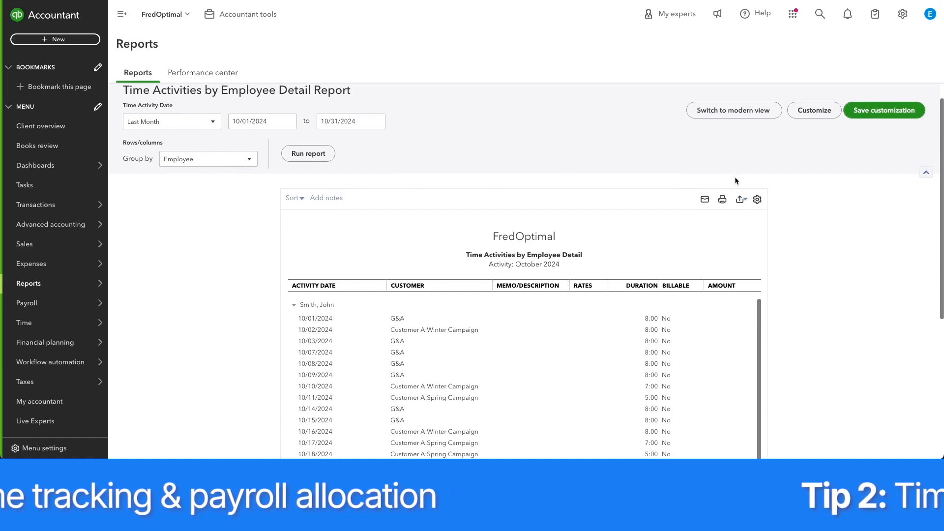
pyautogui.scroll(-1, 735, 183)
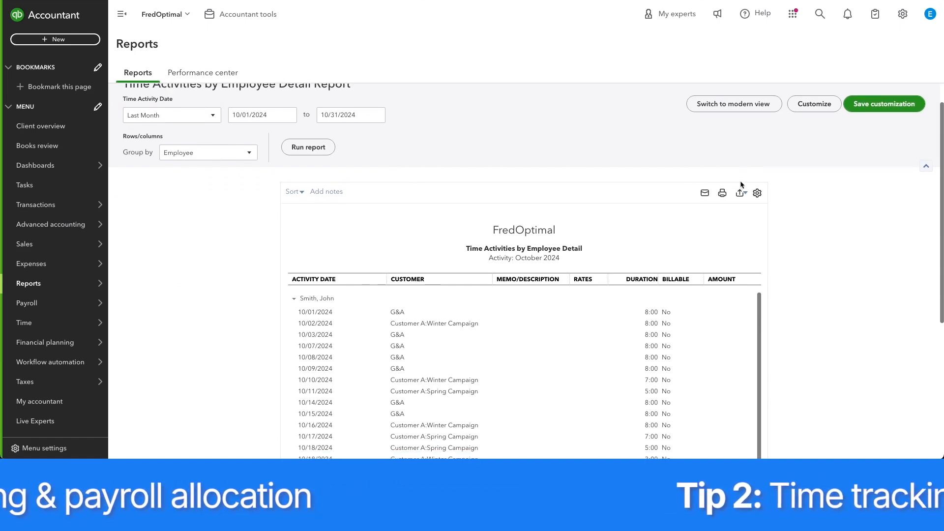
pyautogui.click(740, 192)
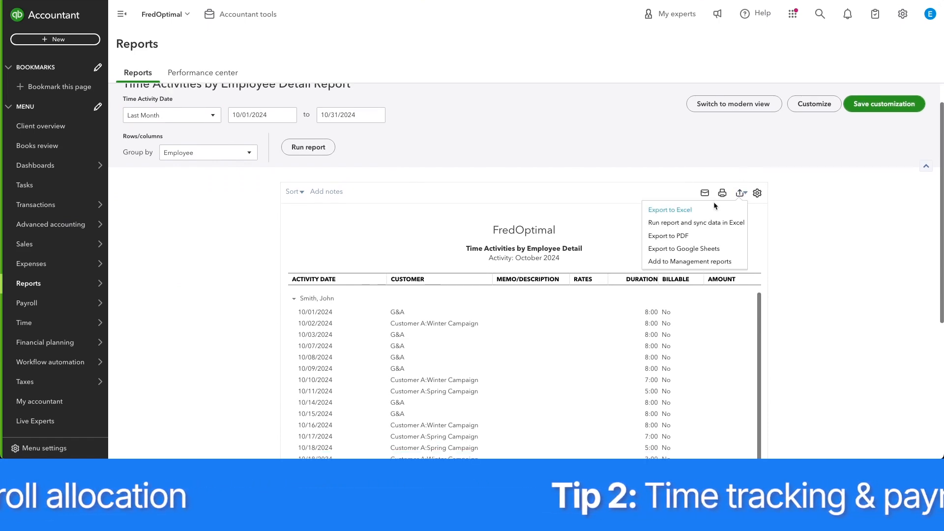
pyautogui.click(713, 208)
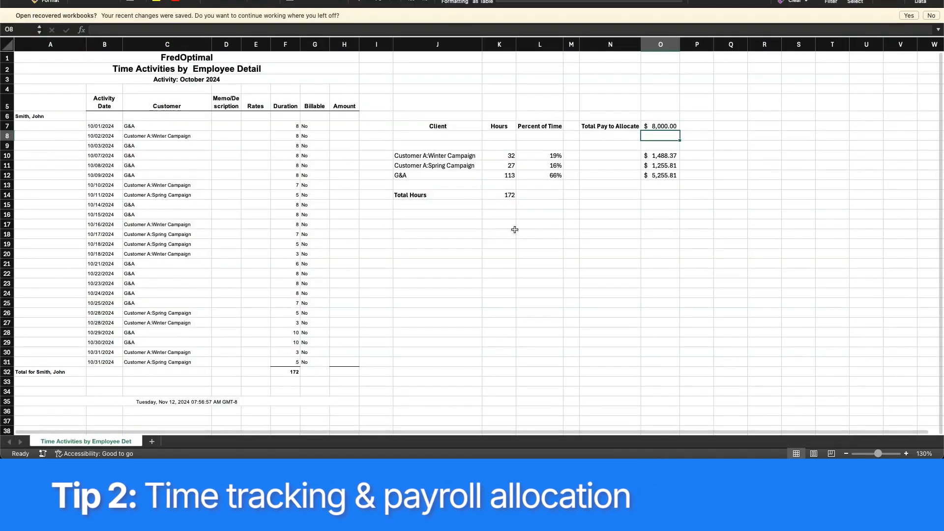
pyautogui.click(908, 454)
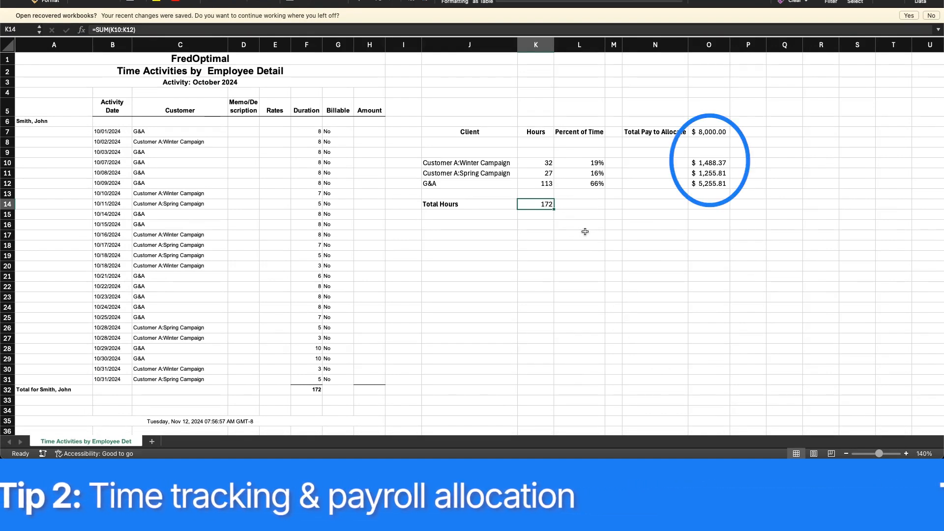
pyautogui.click(581, 223)
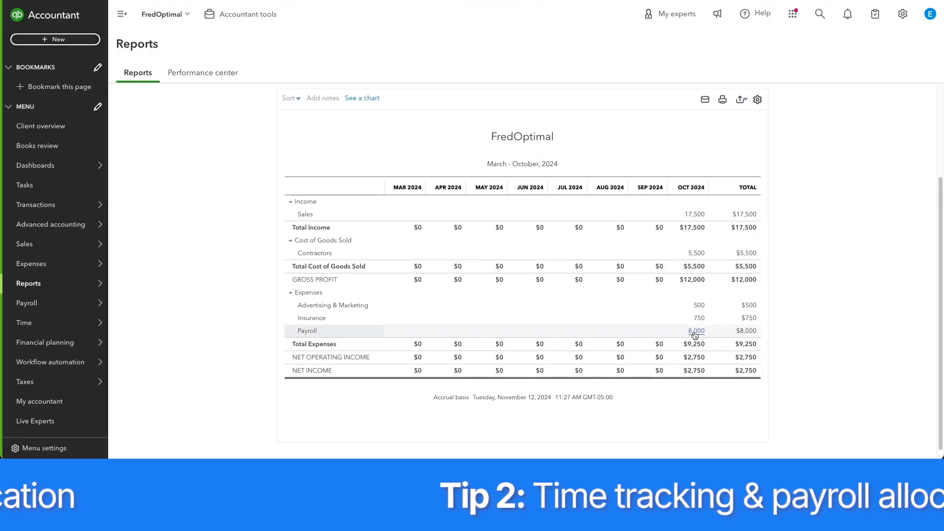
# Drill down from the October 2024 Payroll amount in QuickBooks to the underlying expense, review it, and close it.
pyautogui.click(695, 326)
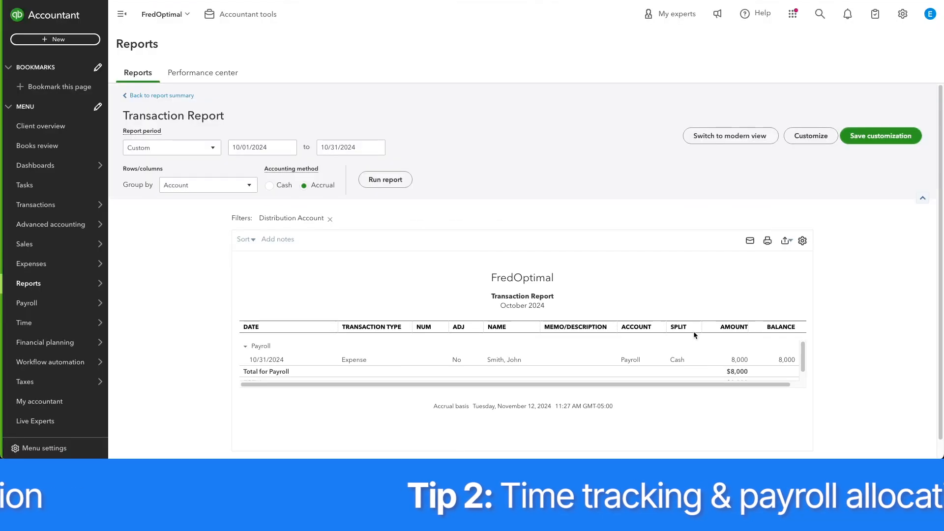
pyautogui.click(495, 363)
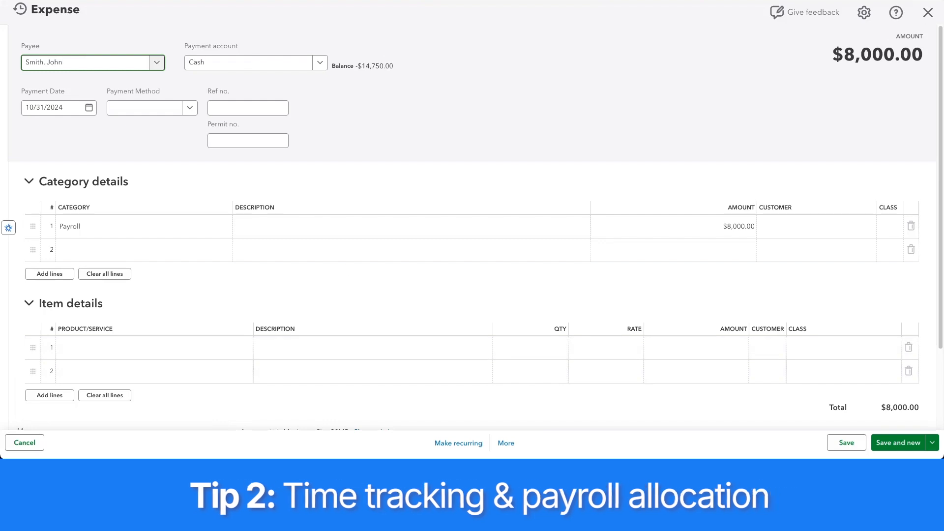
pyautogui.click(928, 15)
# Start a journal entry with Payroll reallocated to COGS on line 1 and COS Payroll on line 2.
pyautogui.click(78, 38)
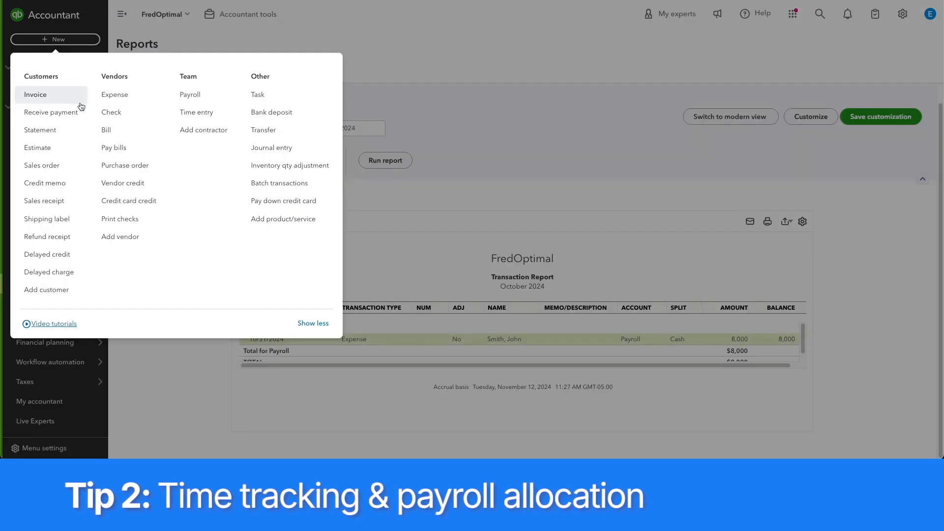
pyautogui.click(270, 147)
pyautogui.click(83, 105)
pyautogui.write('payroll')
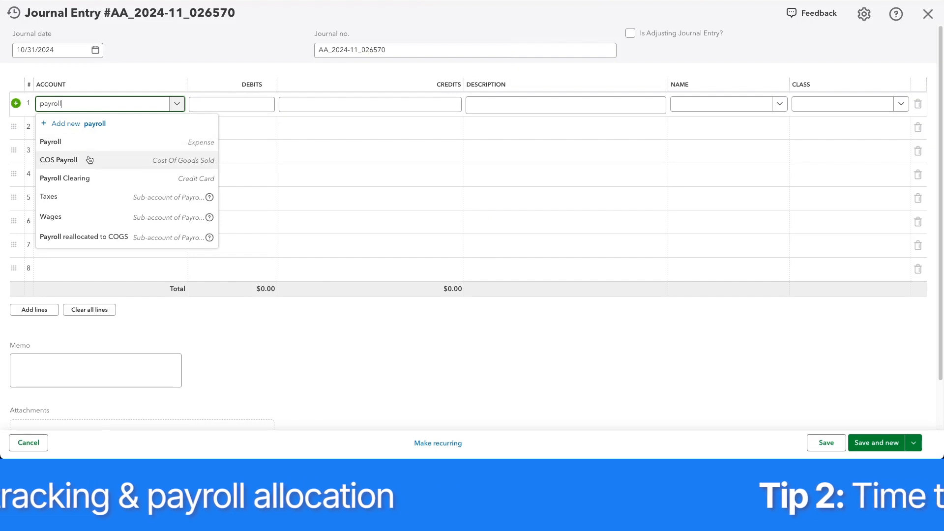
pyautogui.click(88, 159)
pyautogui.click(84, 128)
pyautogui.write('real')
pyautogui.click(116, 169)
pyautogui.moveTo(15, 129); pyautogui.dragTo(99, 109)
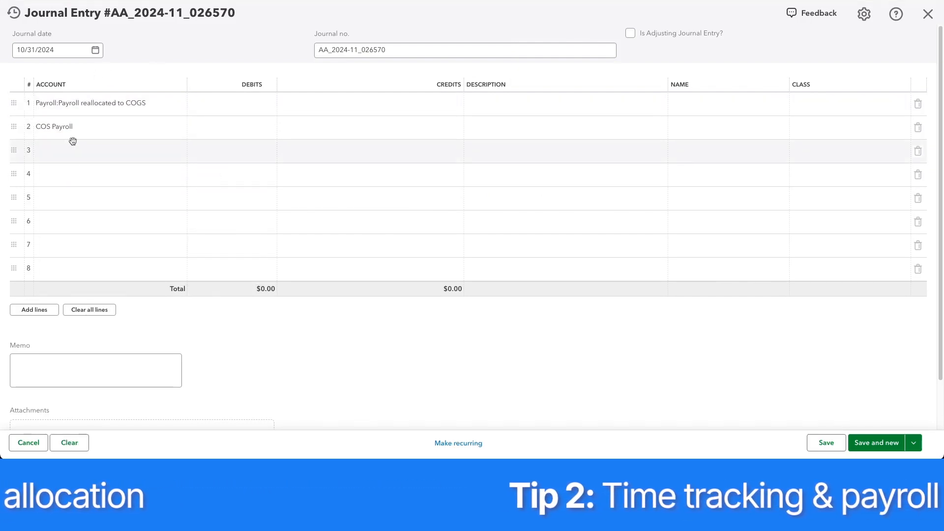
# Set the journal number to ES_Payroll_Alloc_1031 and arrange the entry beside the Excel allocation worksheet.
pyautogui.click(356, 51)
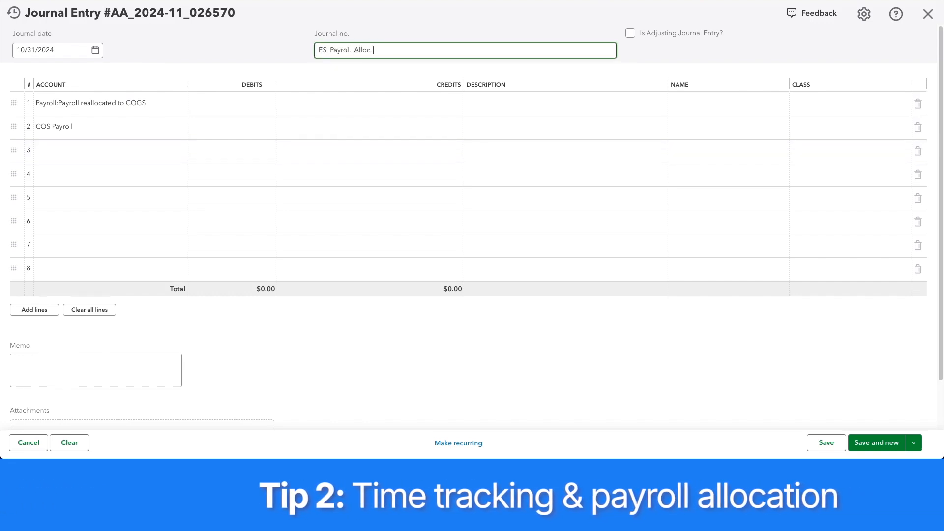
pyautogui.moveTo(1, 13); pyautogui.dragTo(440, 16)
pyautogui.click(404, 74)
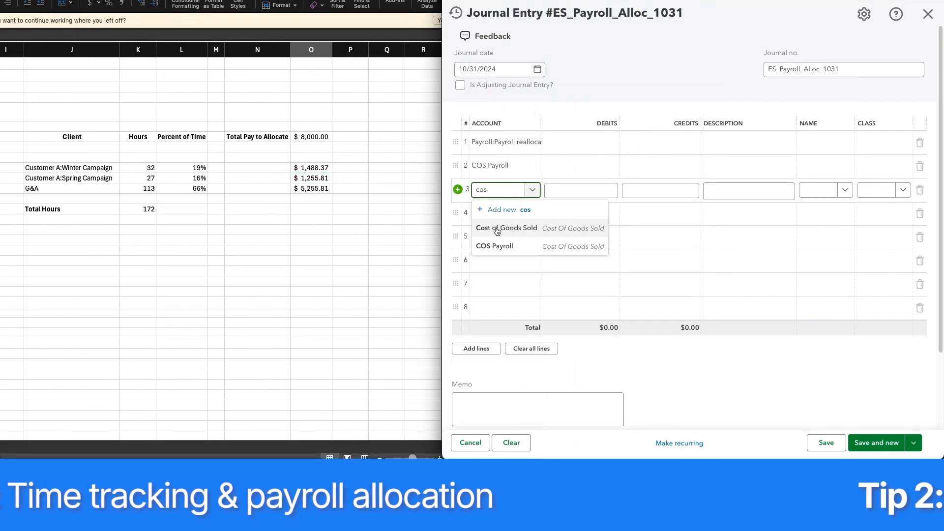
# Add a second COS Payroll line and debit 1,488.37 on line 2 to Customer A:Winter Campaign.
pyautogui.click(498, 246)
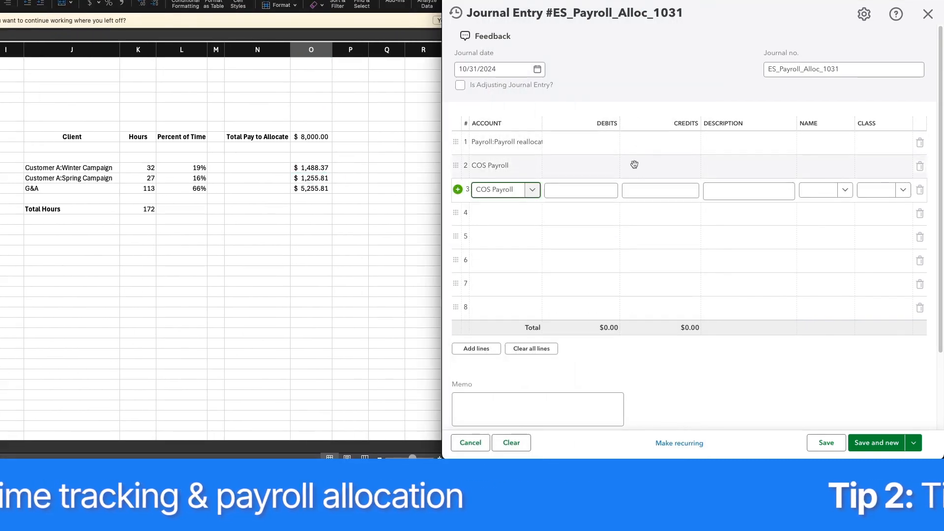
pyautogui.click(604, 166)
pyautogui.write('1,488.37')
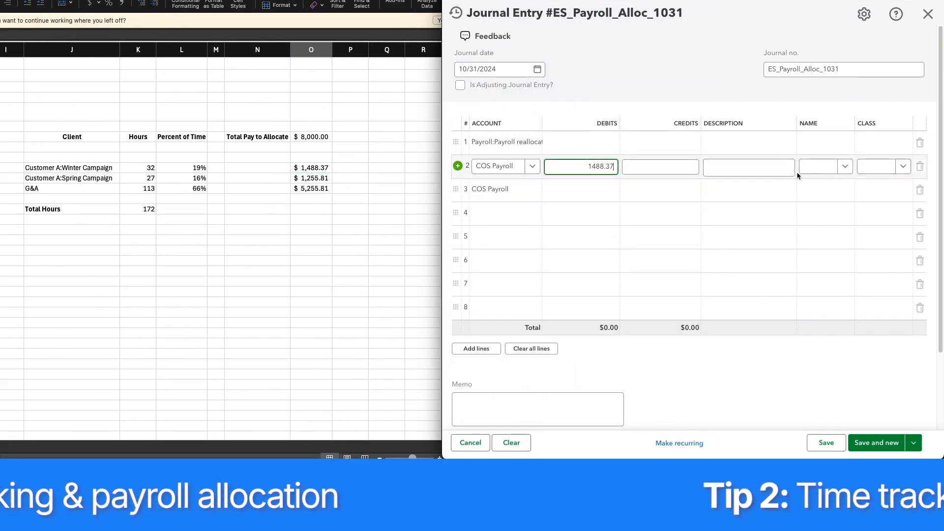
pyautogui.click(831, 167)
pyautogui.click(717, 277)
# Debit 1,255.81 on the line 3 COS Payroll row to Customer A:Spring Campaign.
pyautogui.click(583, 190)
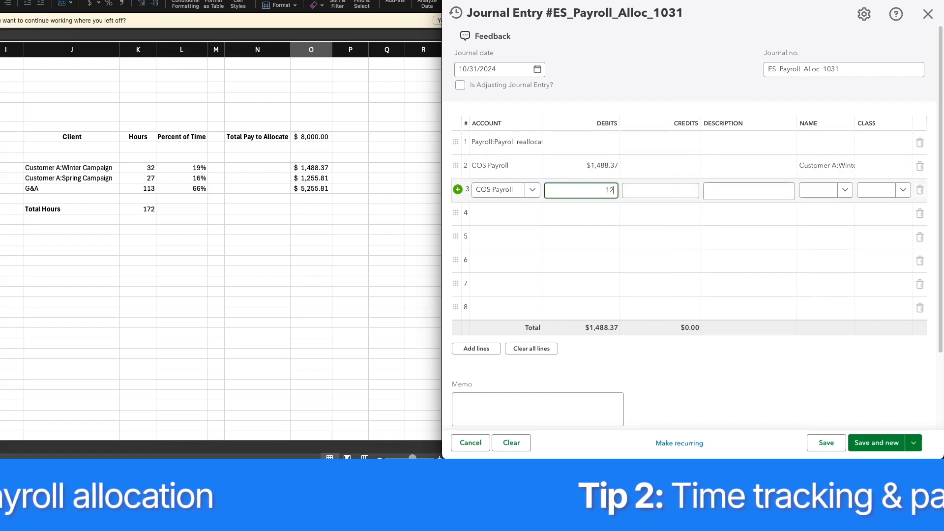
pyautogui.write('1255.81')
pyautogui.click(845, 191)
pyautogui.click(713, 282)
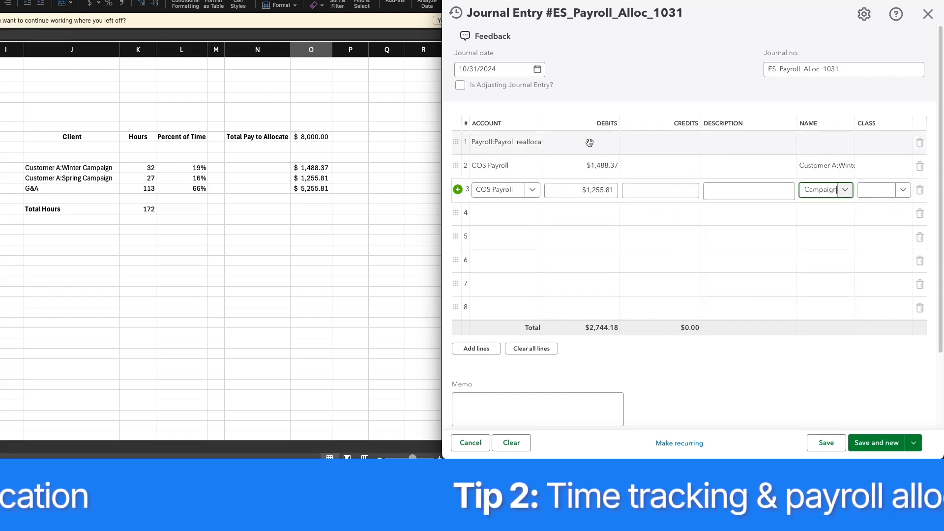
# Credit 2,744.18 to Payroll reallocated to COGS on line 1 and save the journal entry.
pyautogui.click(588, 141)
pyautogui.press('Tab')
pyautogui.write('27')
pyautogui.click(667, 112)
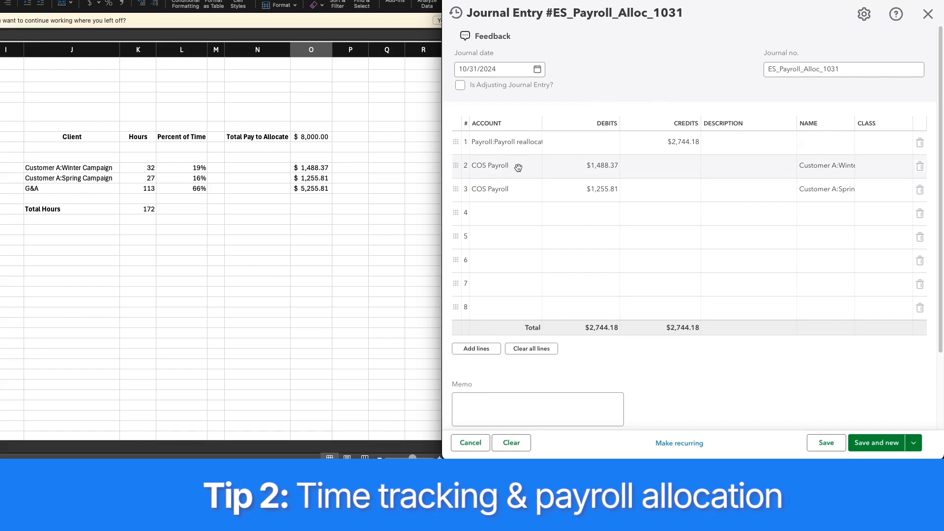
pyautogui.click(826, 443)
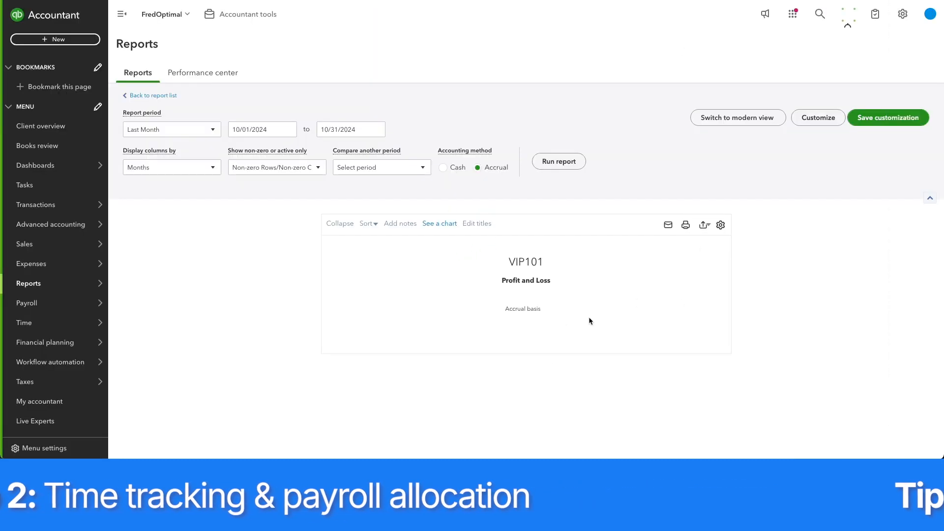
# Review the October 2024 Profit and Loss report and filter it by customer to Customer A's Spring Campaign.
pyautogui.scroll(-3, 624, 152)
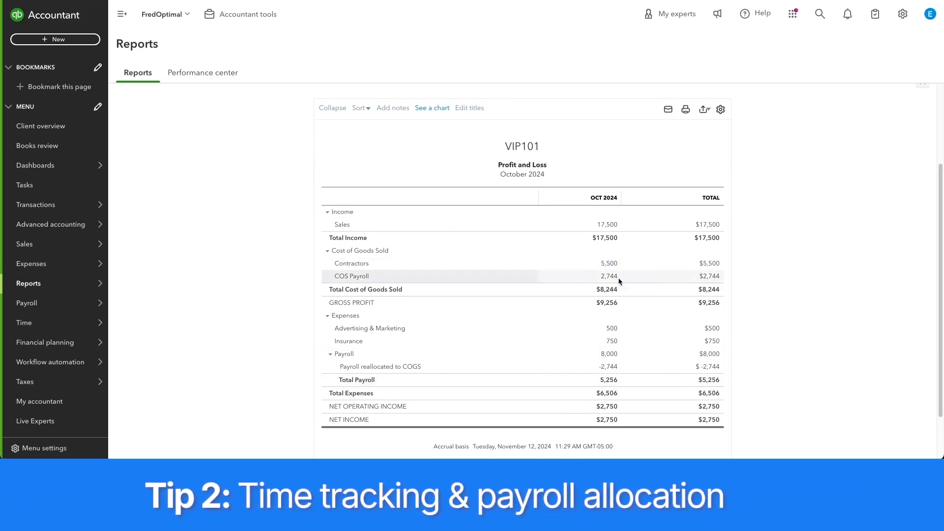
pyautogui.scroll(3, 808, 247)
pyautogui.click(803, 120)
pyautogui.scroll(-1, 708, 266)
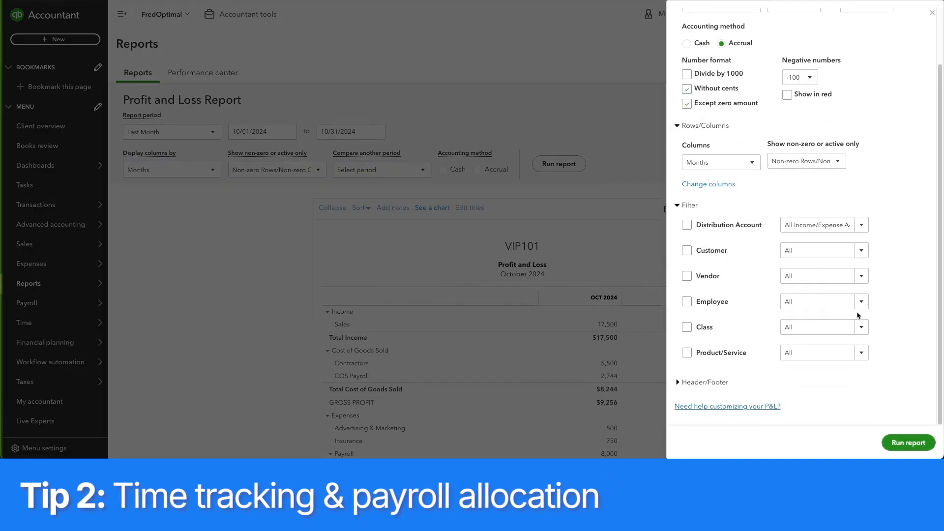
pyautogui.click(864, 251)
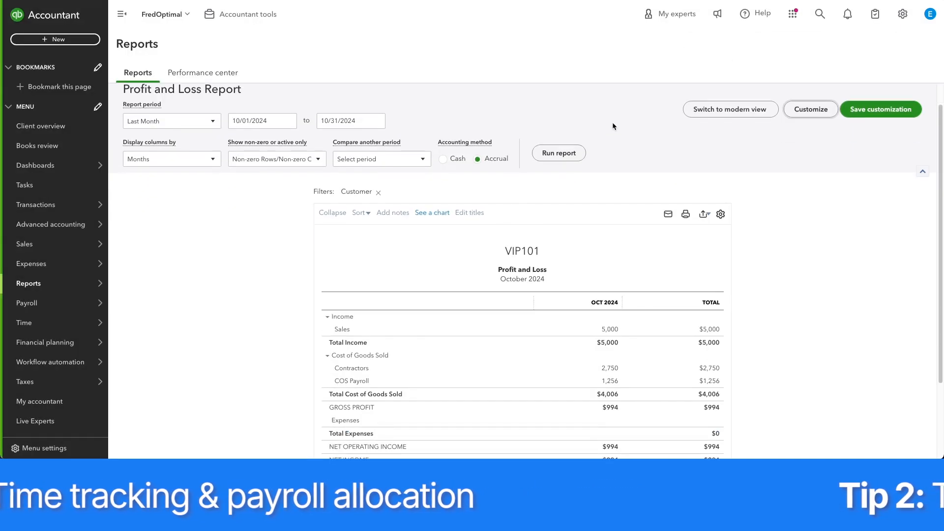
pyautogui.scroll(-1, 630, 365)
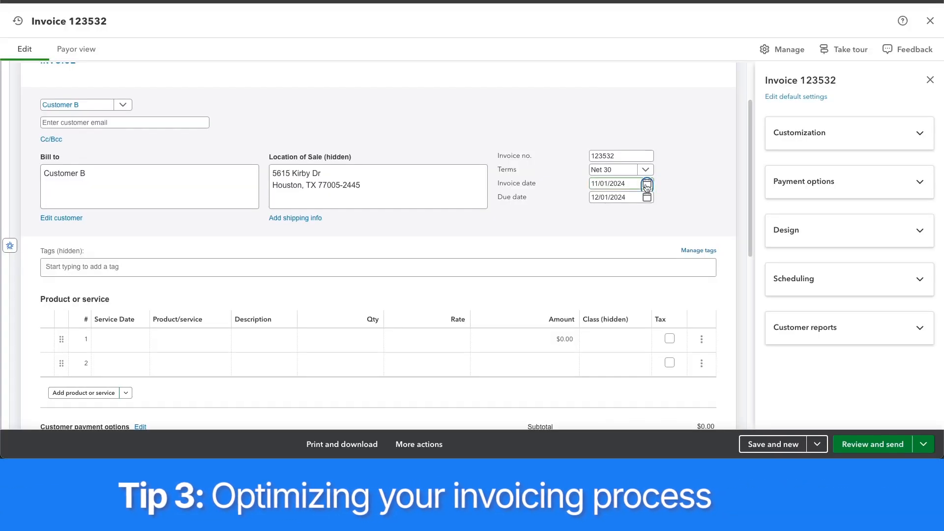
# Set Customer B's invoice date to 10/16/2024 and add Accounting Services as the first line item.
pyautogui.click(647, 186)
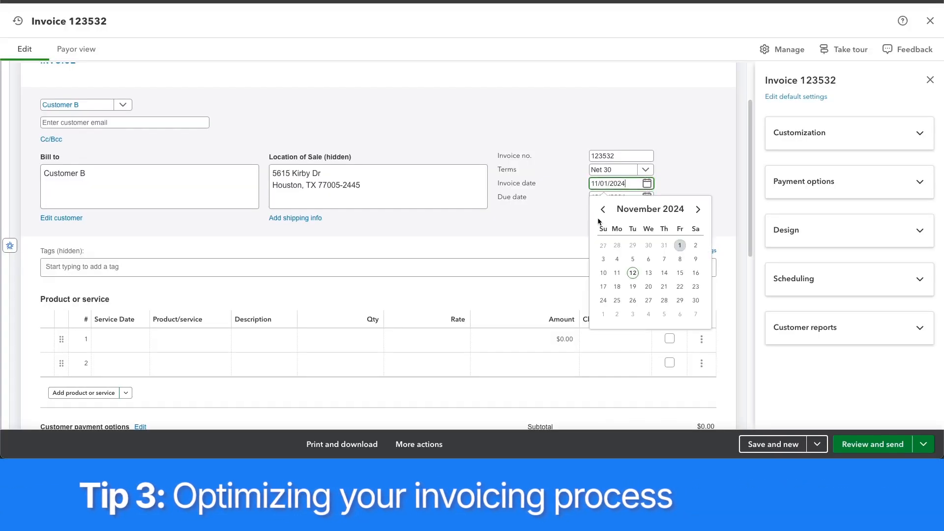
pyautogui.click(651, 274)
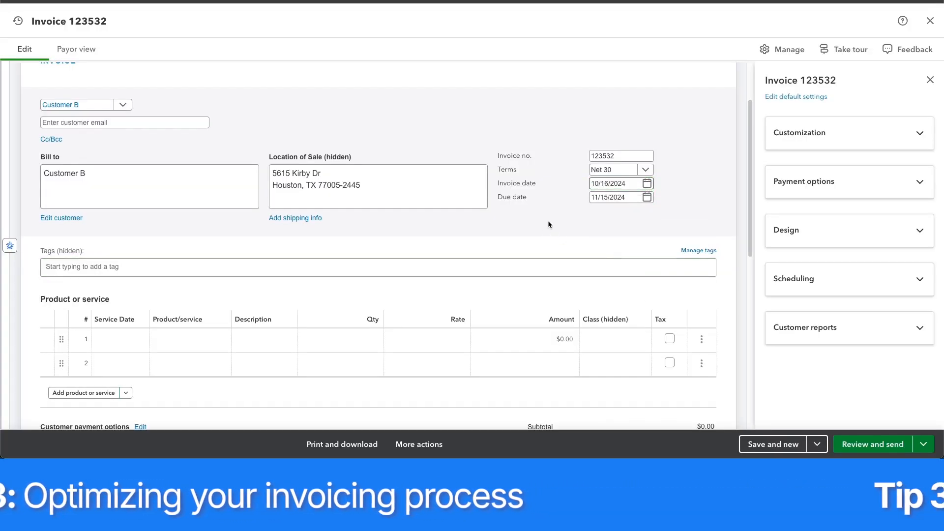
pyautogui.click(246, 339)
pyautogui.click(184, 339)
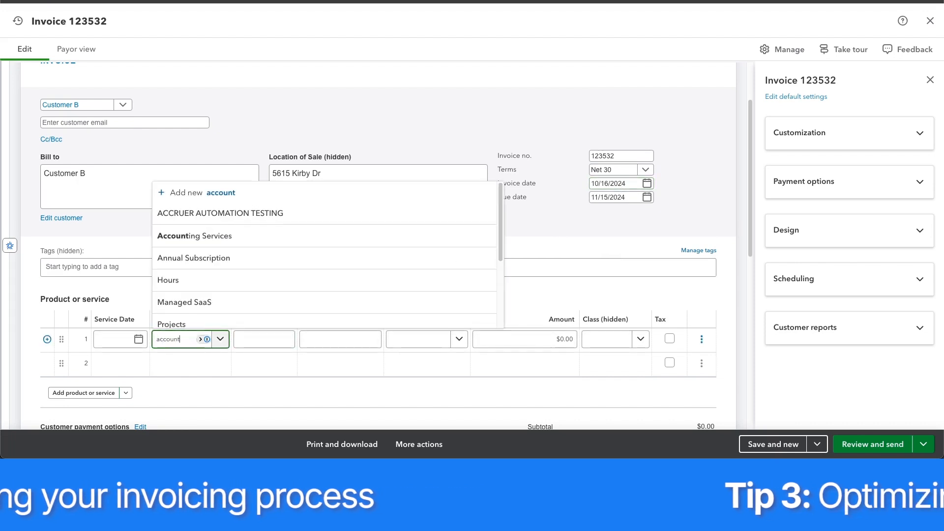
pyautogui.click(228, 315)
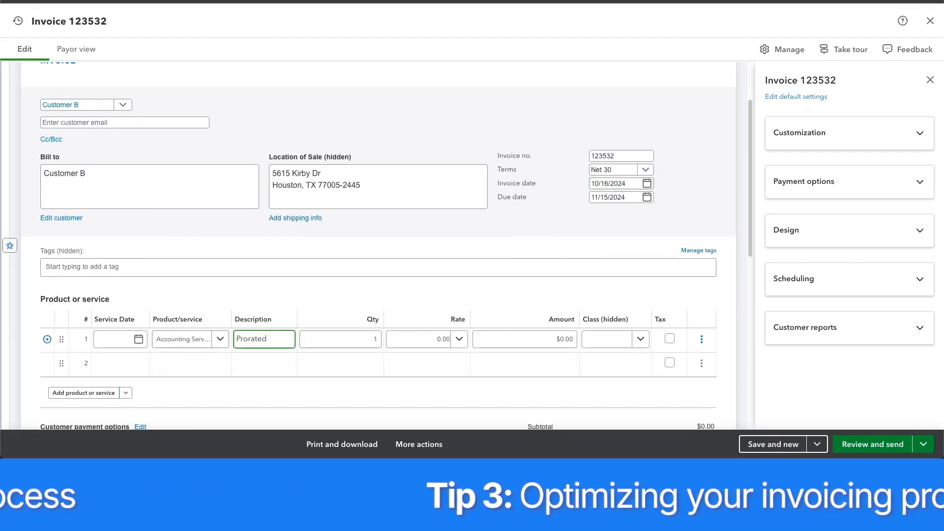
# Describe the line as "Prorated first invoice", set its rate to 3,500, and save the invoice while starting a new one.
pyautogui.write('invoice')
pyautogui.click(429, 343)
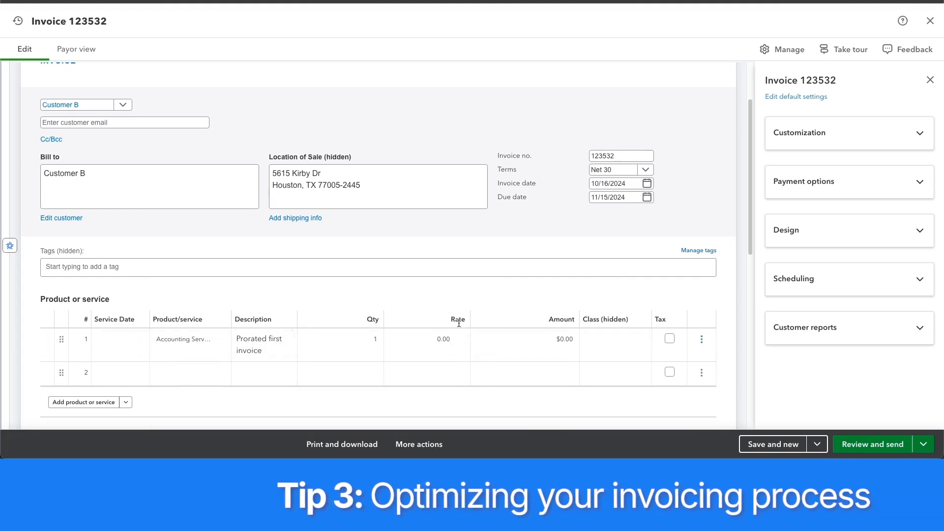
pyautogui.write('3500')
pyautogui.click(479, 291)
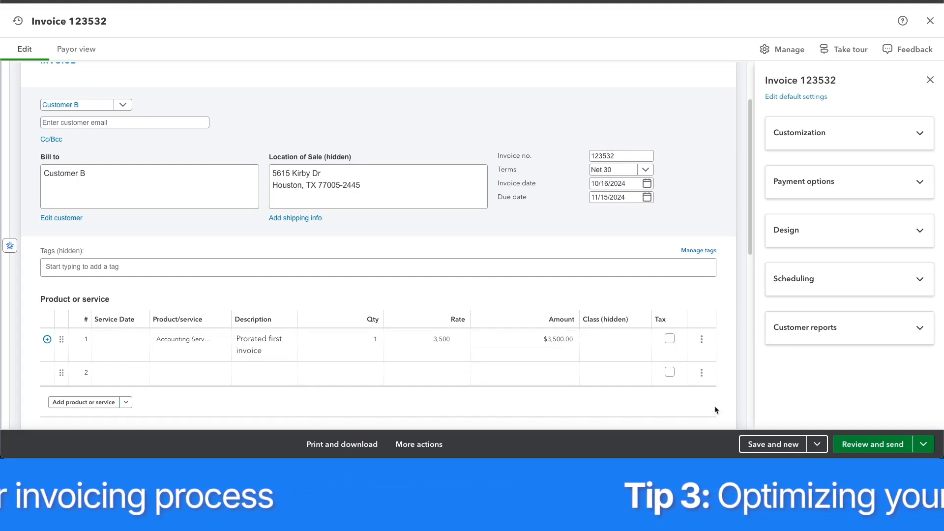
pyautogui.click(758, 440)
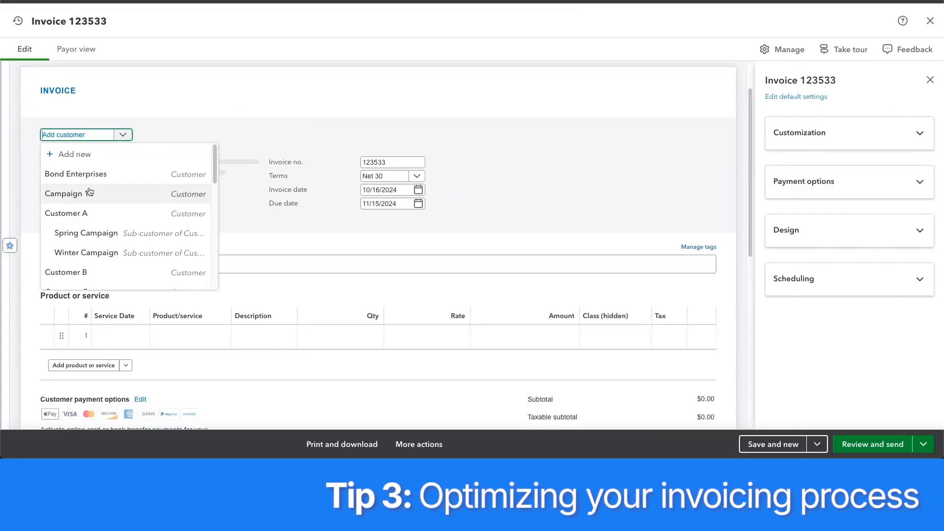
# Select Customer B for the new invoice and set the invoice date to 11/01/2024.
pyautogui.click(99, 269)
pyautogui.click(647, 194)
pyautogui.click(680, 311)
# Add an Accounting Services line described as "Monthly Services" with a rate of 7,000.
pyautogui.click(191, 350)
pyautogui.write('account')
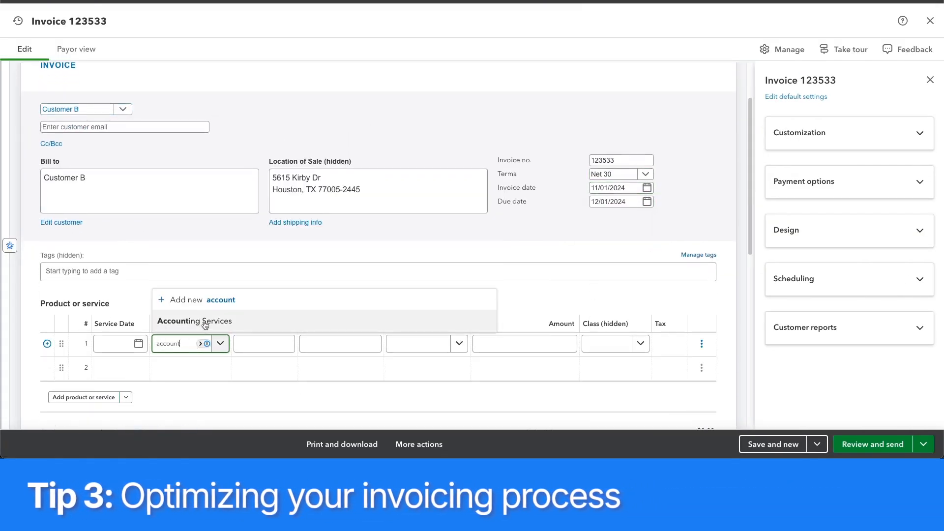
pyautogui.click(204, 322)
pyautogui.click(273, 342)
pyautogui.write('Monthly Servic')
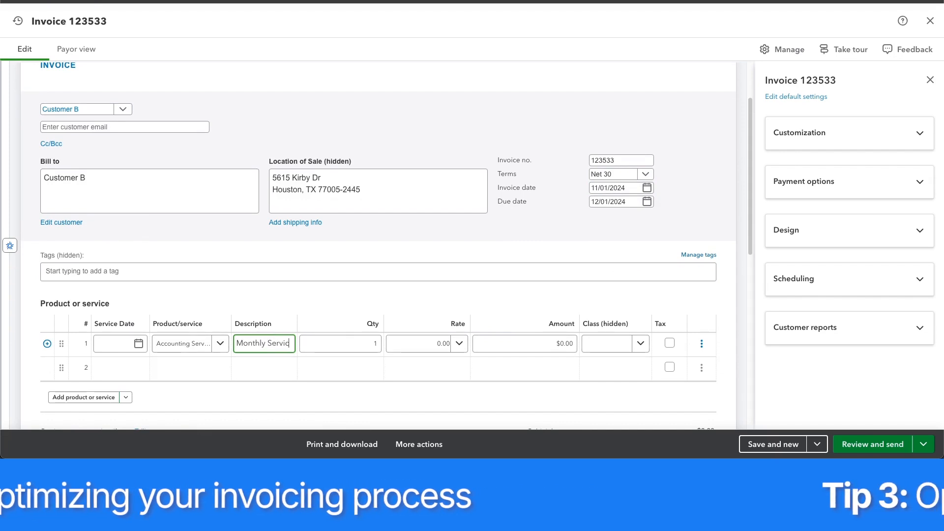
pyautogui.write('es')
pyautogui.press('Tab')
pyautogui.press('Tab')
pyautogui.write('7,000')
pyautogui.click(517, 249)
# Make the invoice recurring with a start date of 12/01/2024 and save the template.
pyautogui.scroll(-1, 517, 249)
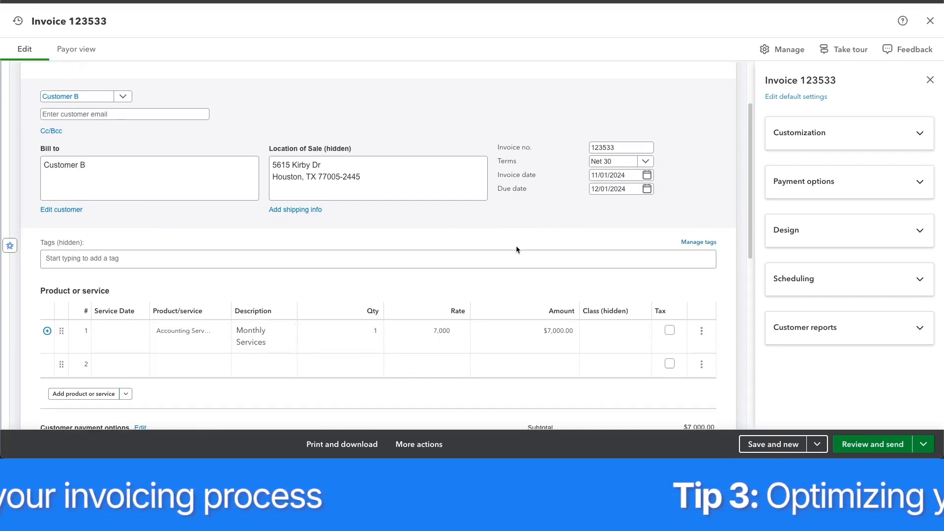
pyautogui.click(875, 279)
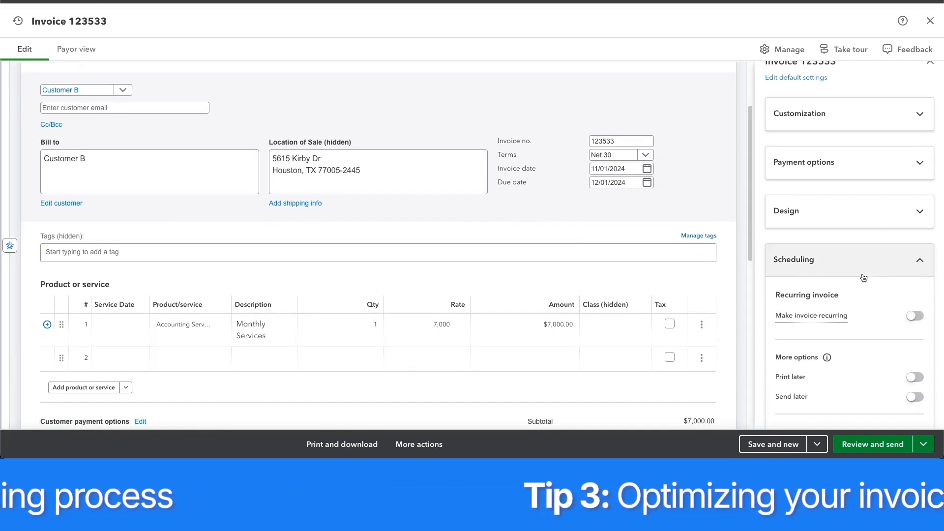
pyautogui.click(914, 278)
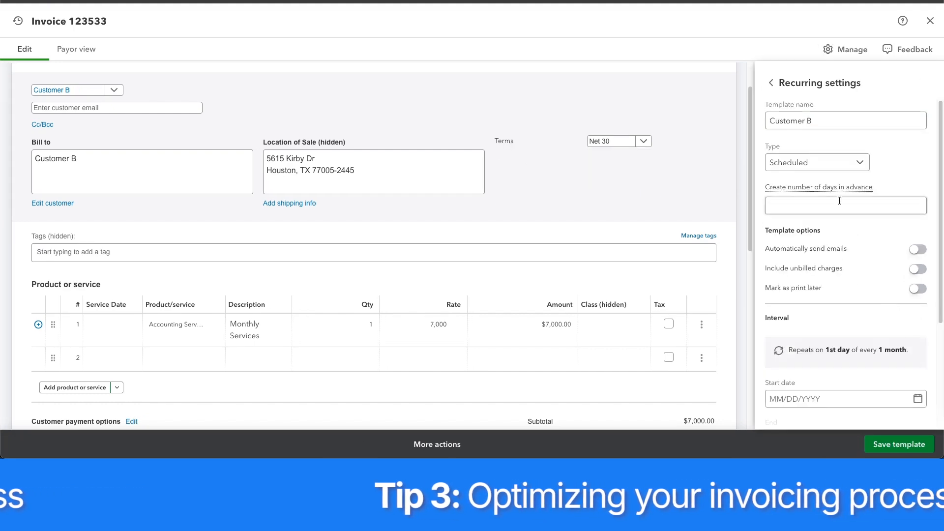
pyautogui.scroll(-1, 861, 217)
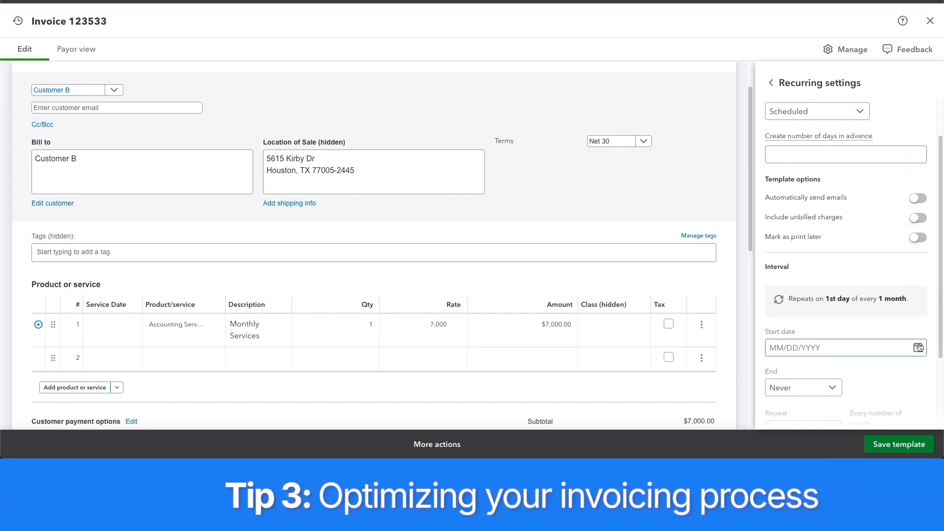
pyautogui.click(836, 347)
pyautogui.click(875, 214)
pyautogui.click(780, 263)
pyautogui.scroll(-2, 852, 298)
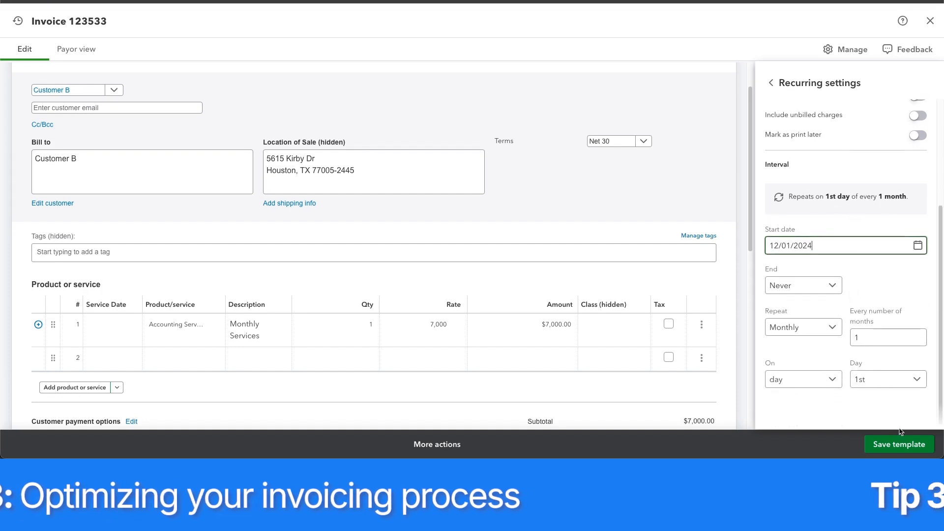
pyautogui.click(894, 450)
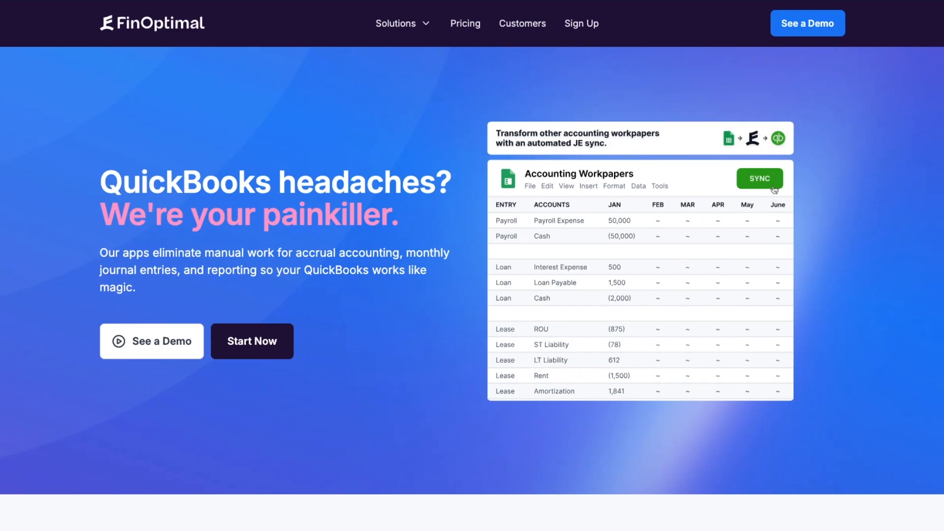
pyautogui.scroll(-5, 472, 271)
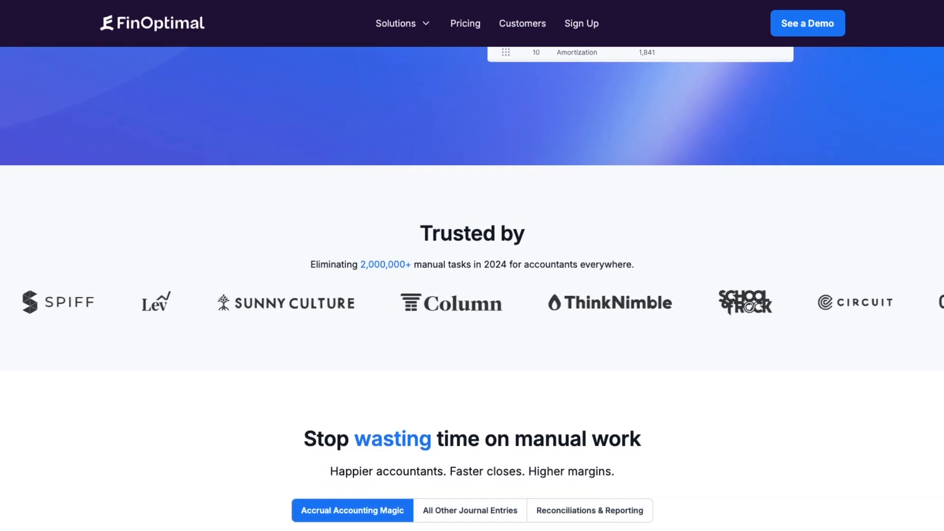
pyautogui.scroll(-9, 472, 270)
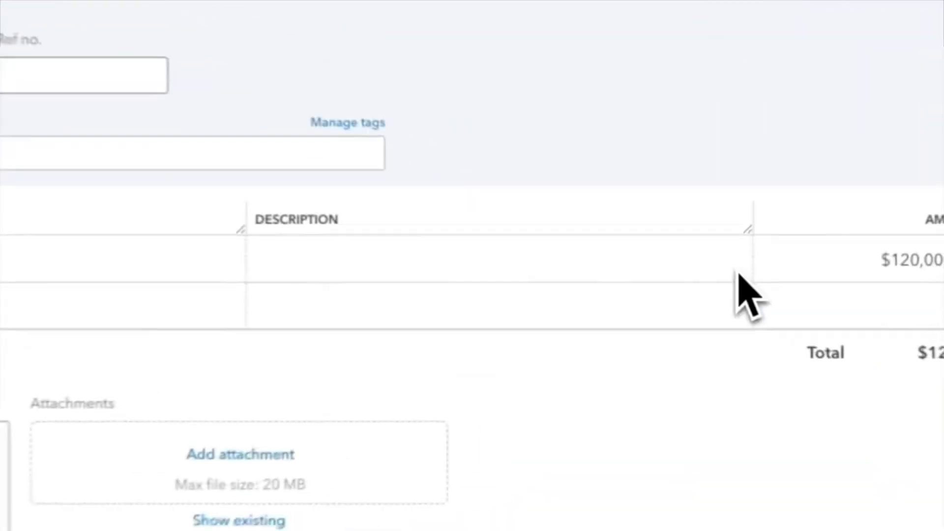
pyautogui.click(738, 271)
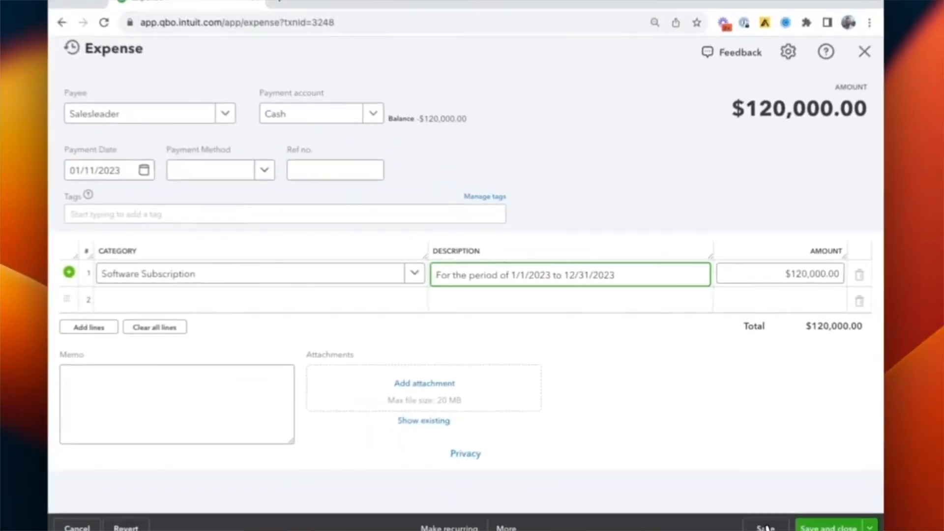
pyautogui.click(759, 521)
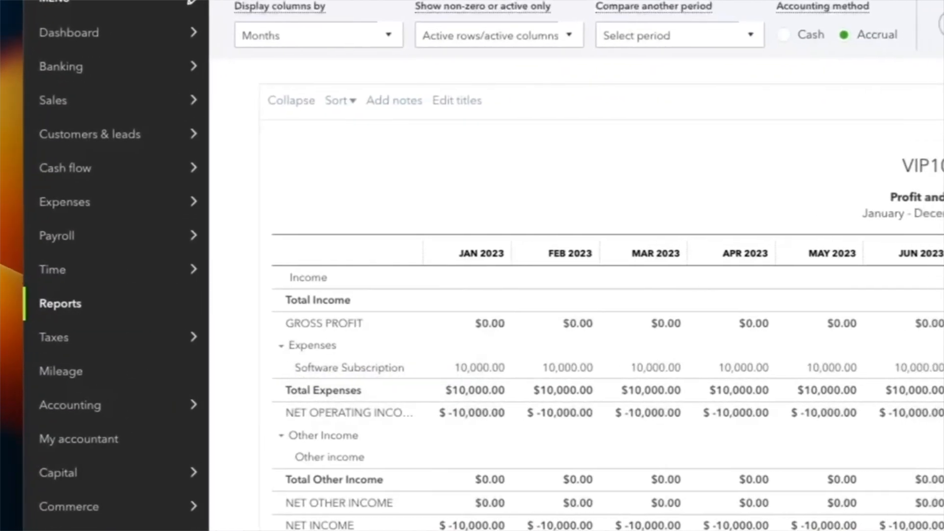